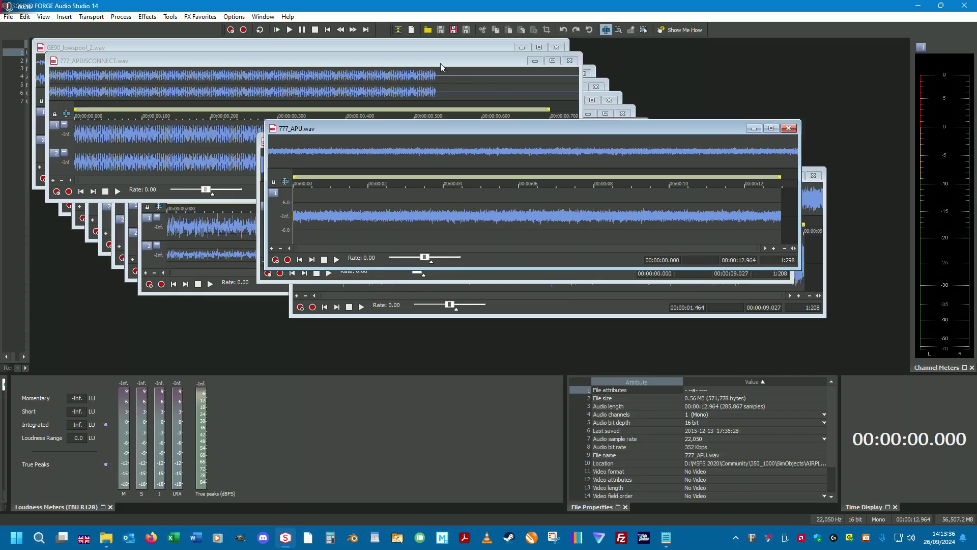
# Step: Move the GE90_lowspool_2.wav window out of the stack, and audition Ext-Combustion-12.WAV and set its window aside as well
pyautogui.moveTo(452, 48); pyautogui.dragTo(670, 147)
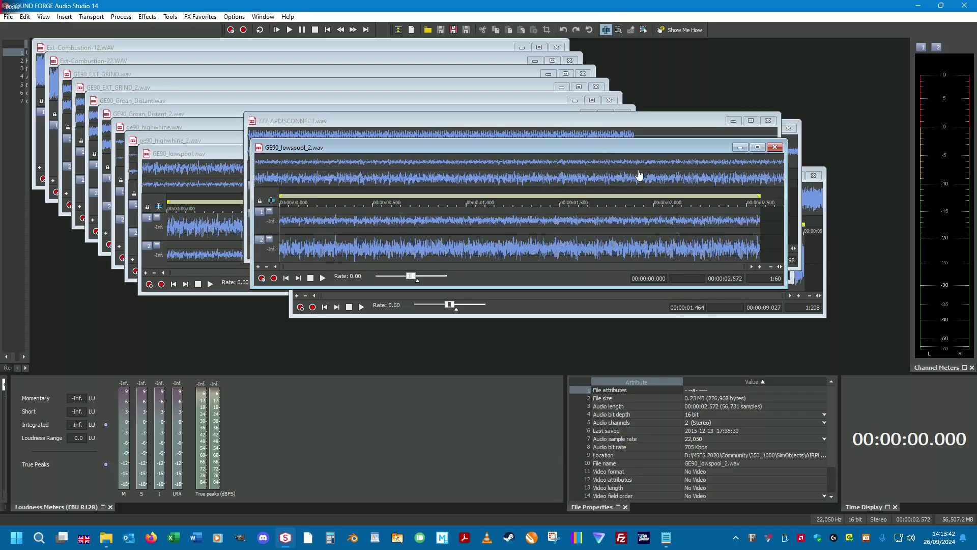
pyautogui.click(380, 47)
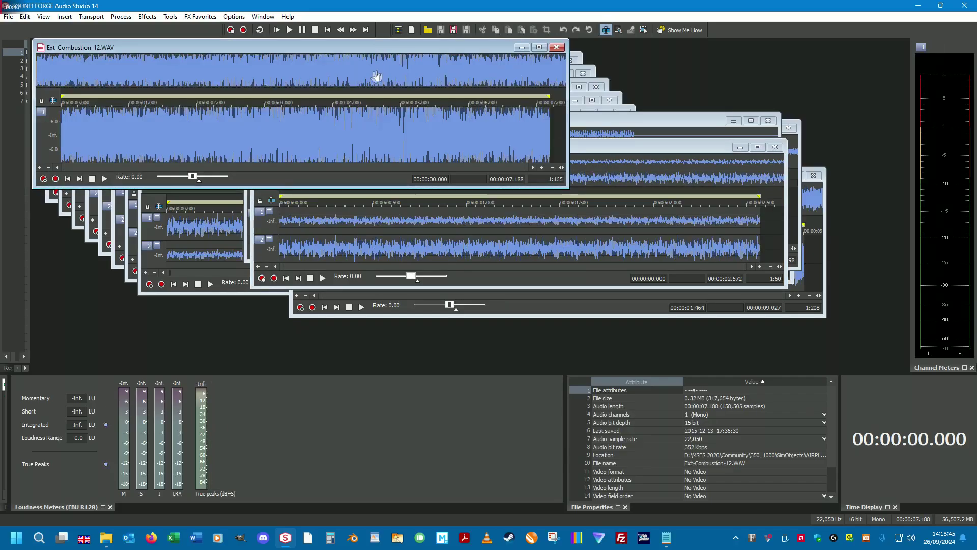
pyautogui.press('space')
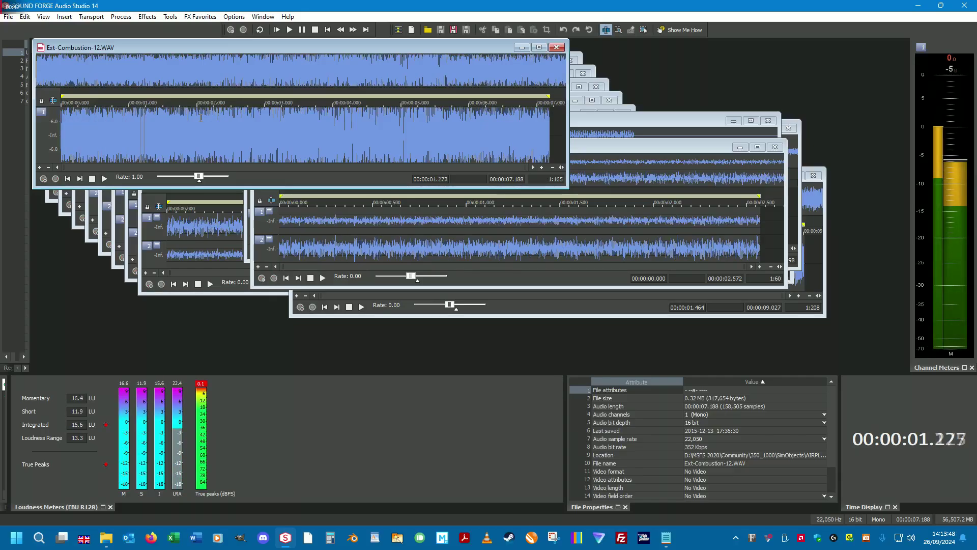
pyautogui.press('space')
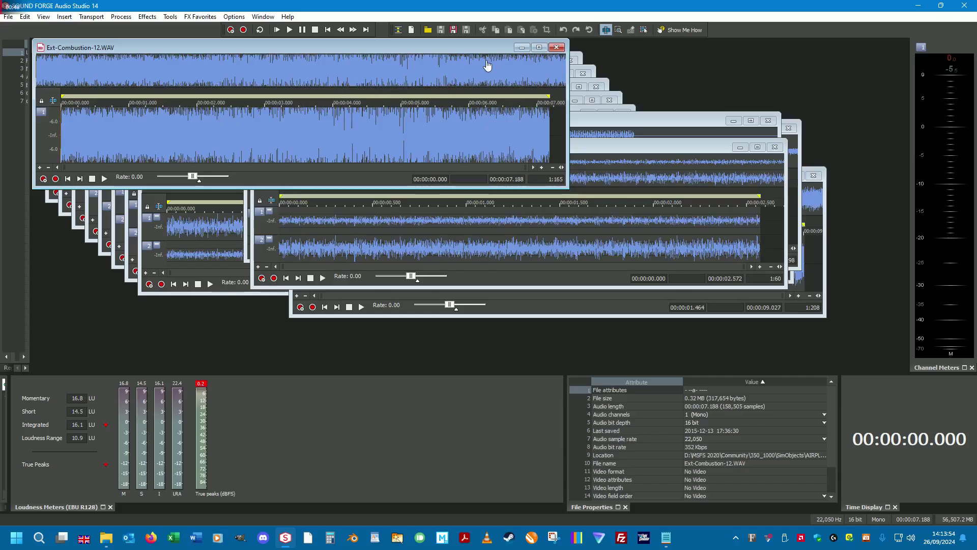
pyautogui.moveTo(470, 50); pyautogui.dragTo(607, 165)
# Step: Audition GE90_PREGROAN.wav and xge90_highwhine_2.wav briefly, minimizing each window after listening
pyautogui.click(432, 47)
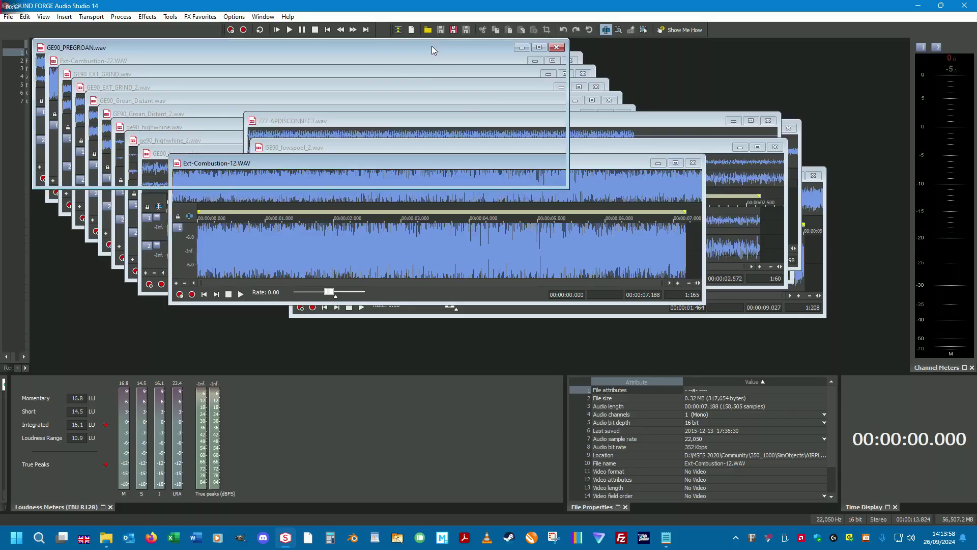
pyautogui.press('space')
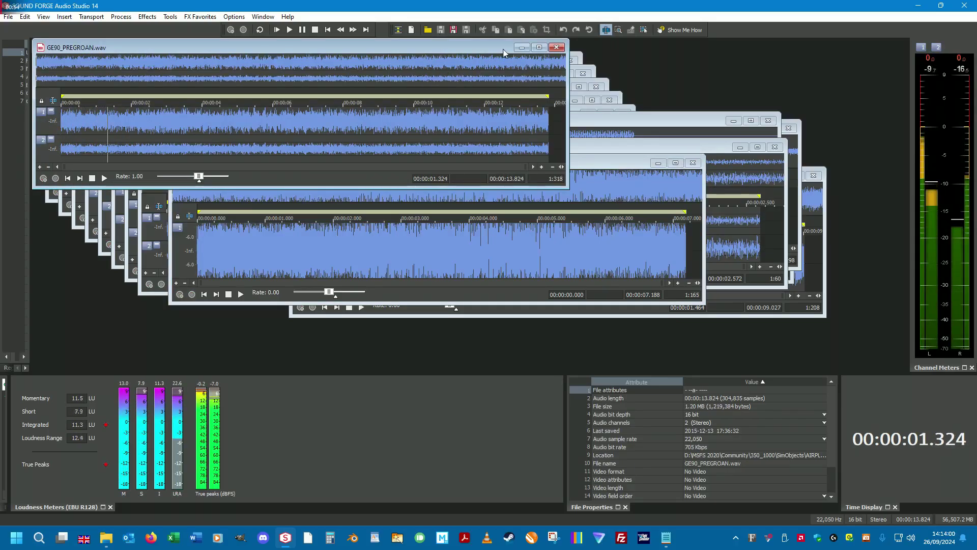
pyautogui.press('space')
pyautogui.click(522, 47)
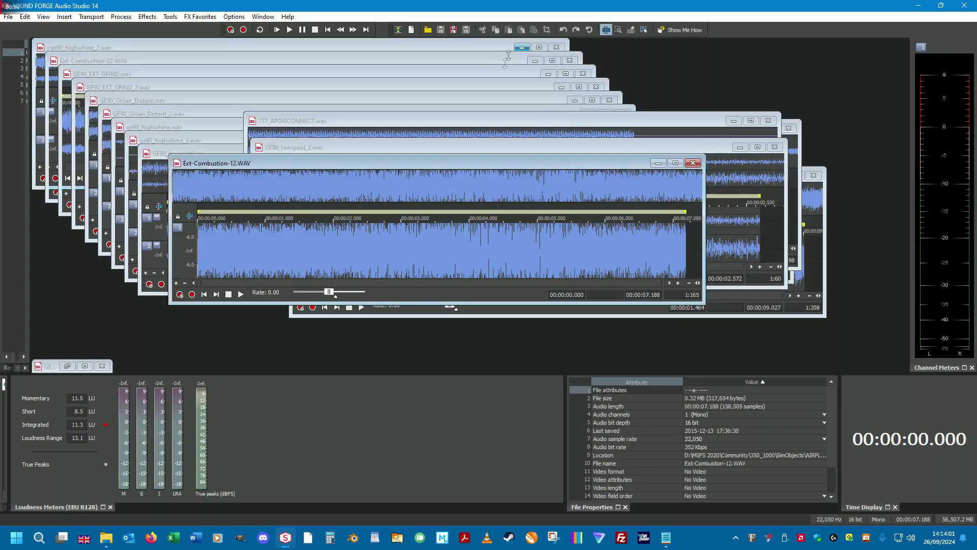
pyautogui.click(456, 50)
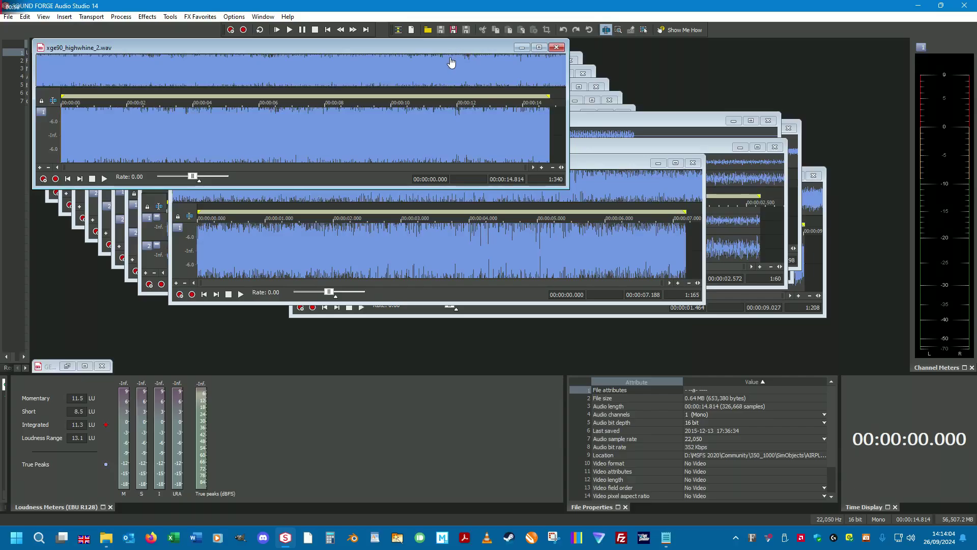
pyautogui.press('space')
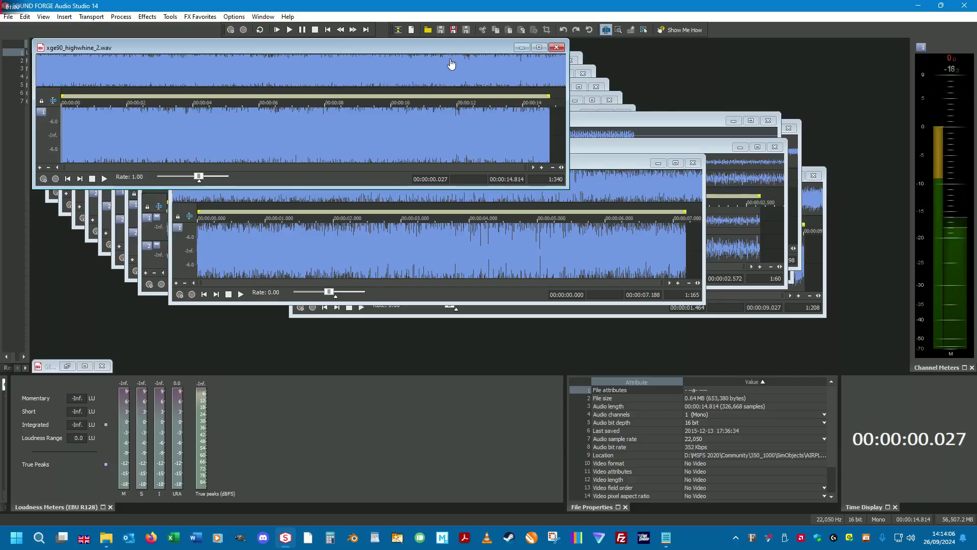
pyautogui.press('space')
pyautogui.click(522, 48)
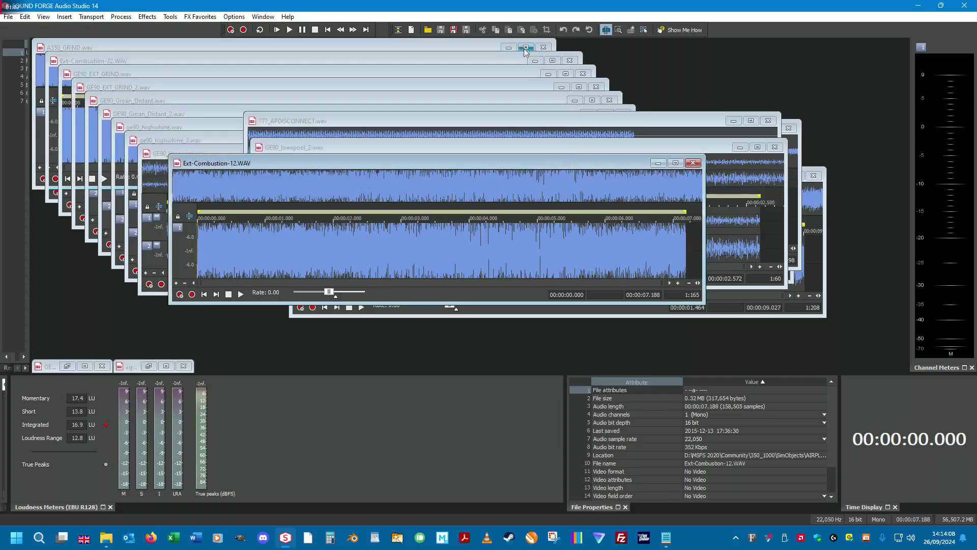
# Step: Audition A350_GRIND.wav and move its window out of the stack into free space
pyautogui.click(400, 48)
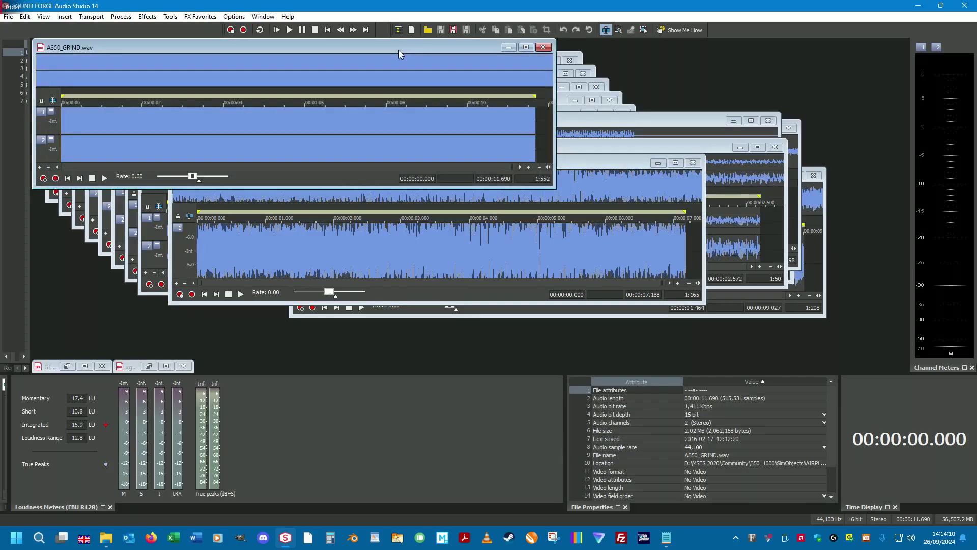
pyautogui.press('space')
pyautogui.press('space')
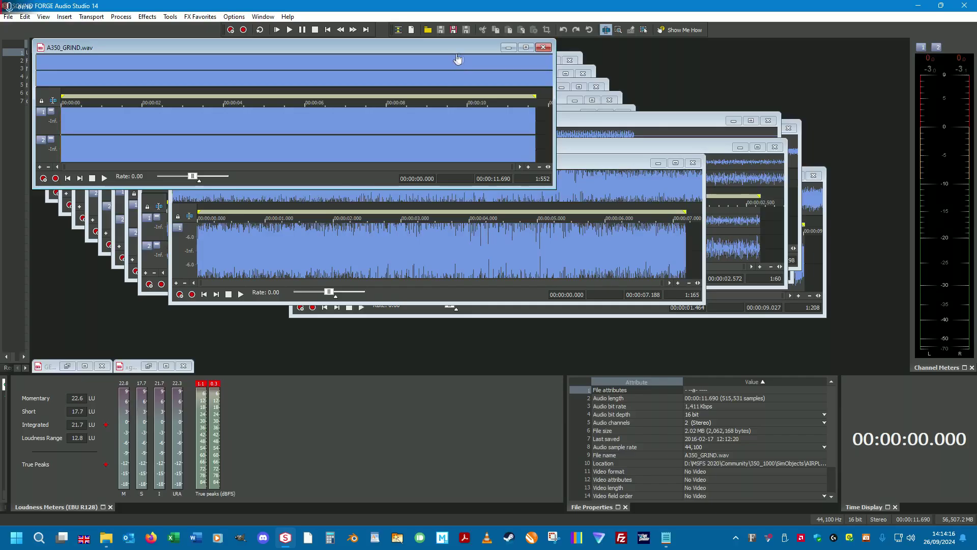
pyautogui.moveTo(454, 48); pyautogui.dragTo(798, 54)
# Step: Play a short part of Ext-Combustion-22.WAV and minimize its window
pyautogui.click(311, 57)
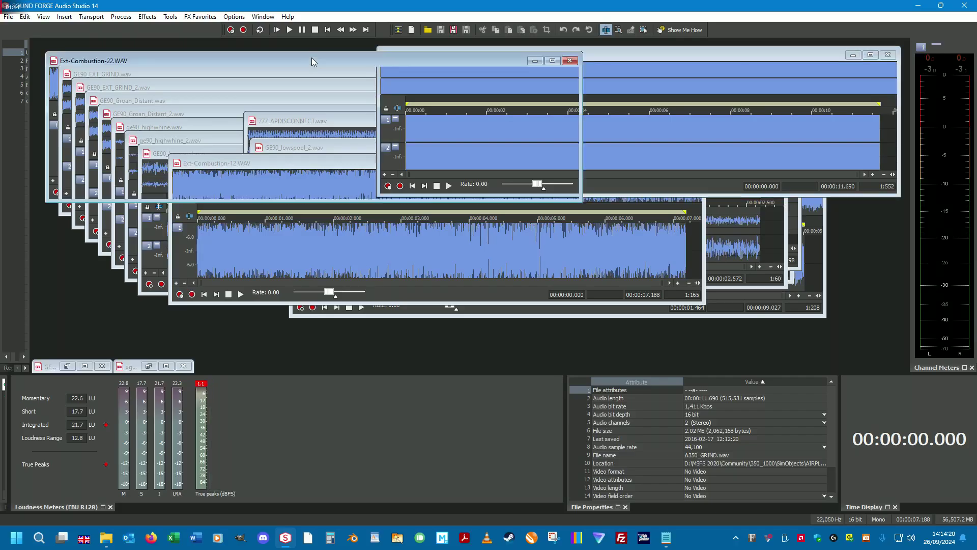
pyautogui.press('space')
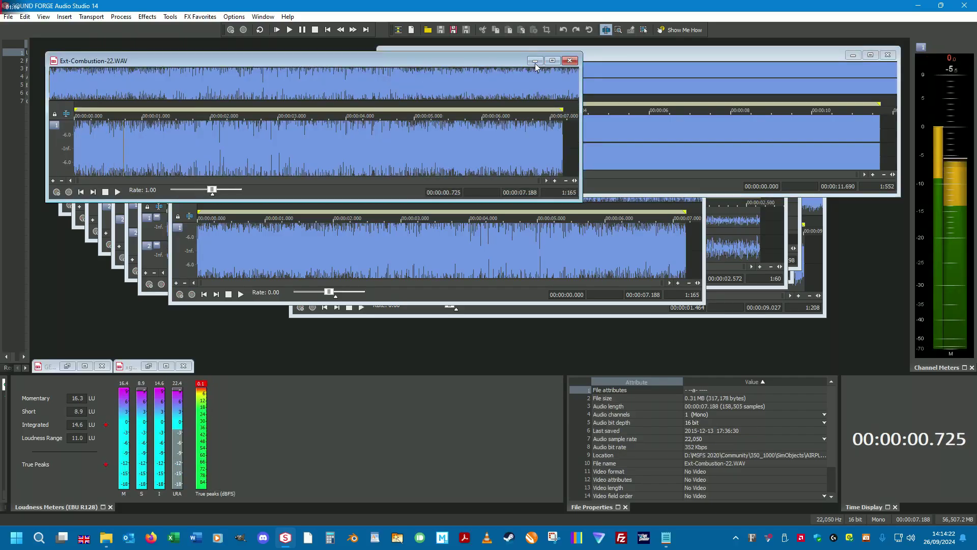
pyautogui.press('space')
pyautogui.click(535, 61)
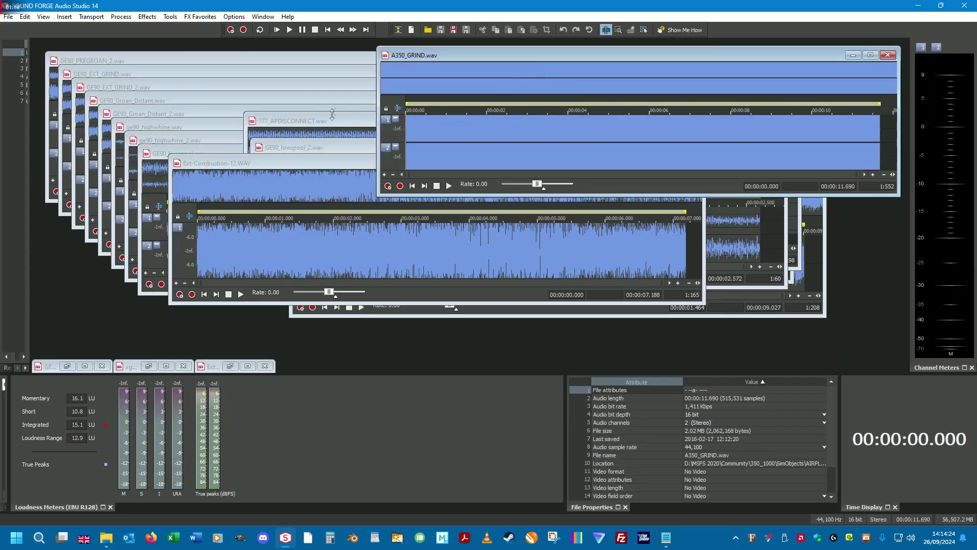
# Step: Audition GE90_PREGROAN_2.wav and the file window behind it, minimizing each one after listening
pyautogui.click(308, 59)
pyautogui.press('space')
pyautogui.press('space')
pyautogui.click(535, 61)
pyautogui.click(329, 62)
pyautogui.press('space')
pyautogui.click(535, 61)
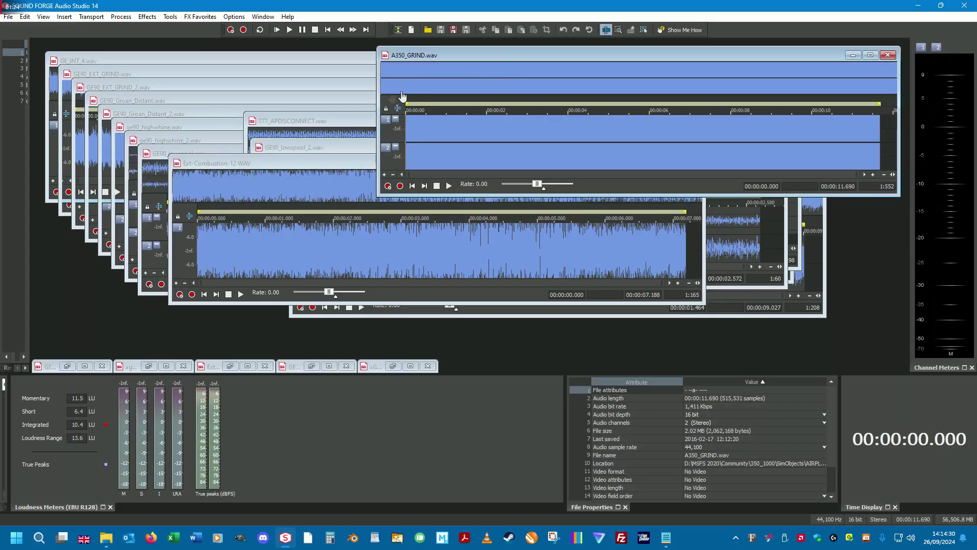
# Step: Audition GE_INT_4.wav and set its window aside next to A350_GRIND.wav
pyautogui.click(343, 59)
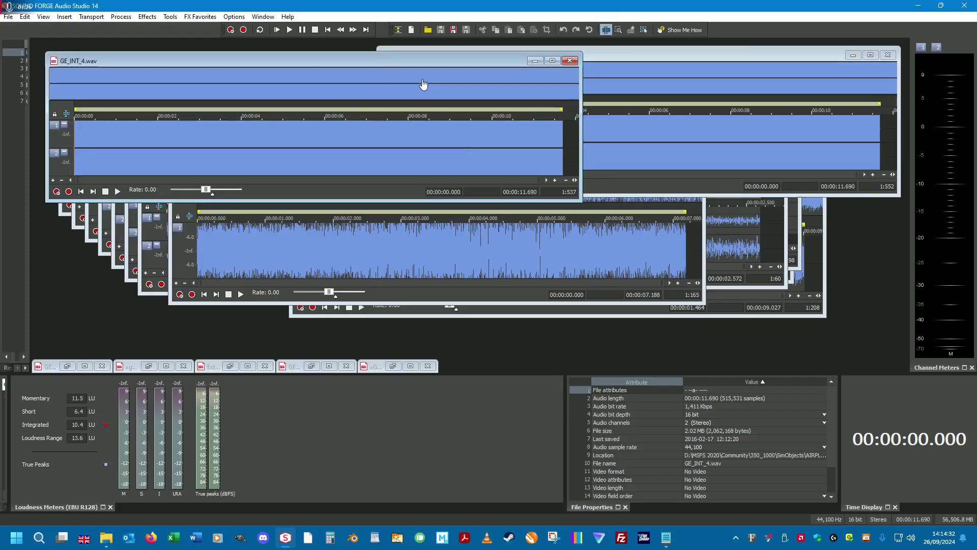
pyautogui.press('space')
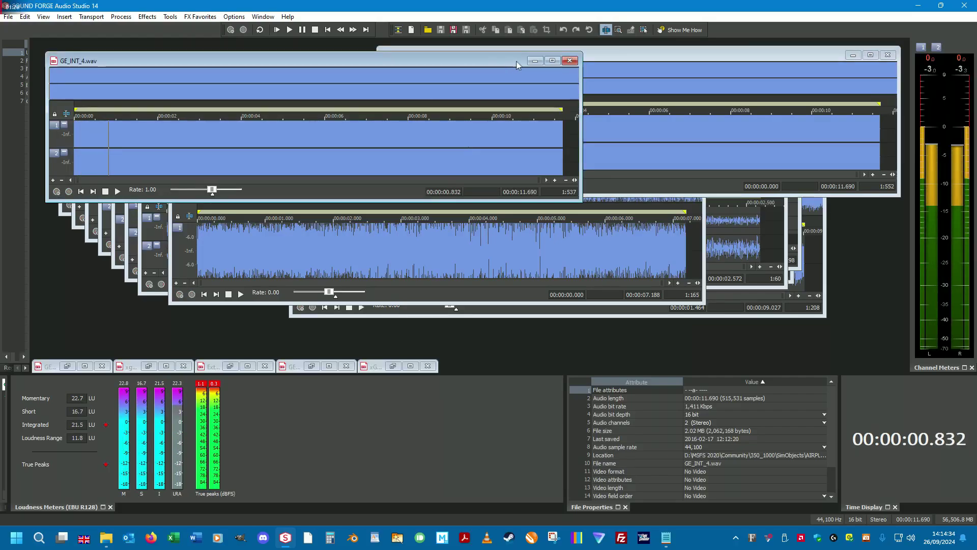
pyautogui.press('space')
pyautogui.moveTo(508, 61); pyautogui.dragTo(817, 61)
# Step: Minimize GE90_EXT_GRIND.wav without playing it, and audition GE90_RVRS.wav and minimize it too
pyautogui.click(231, 76)
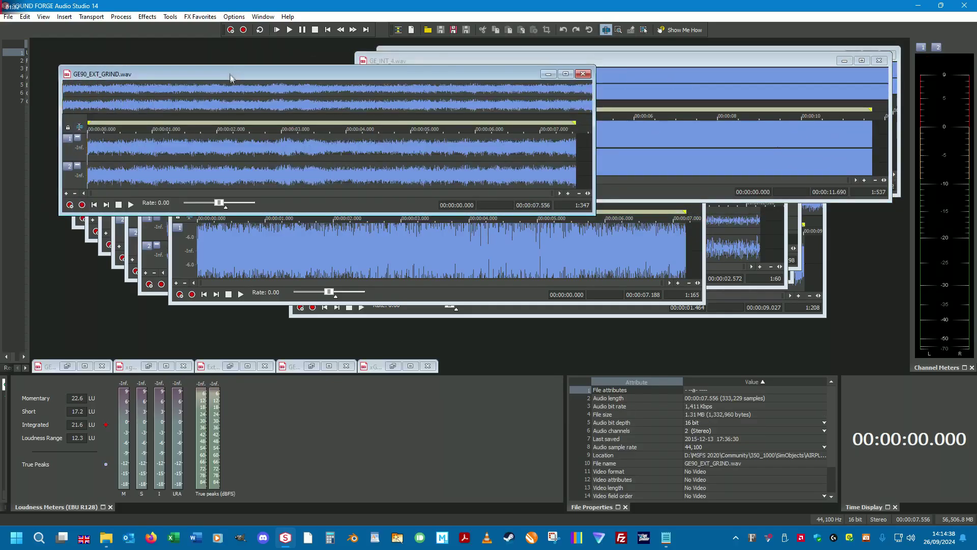
pyautogui.click(548, 73)
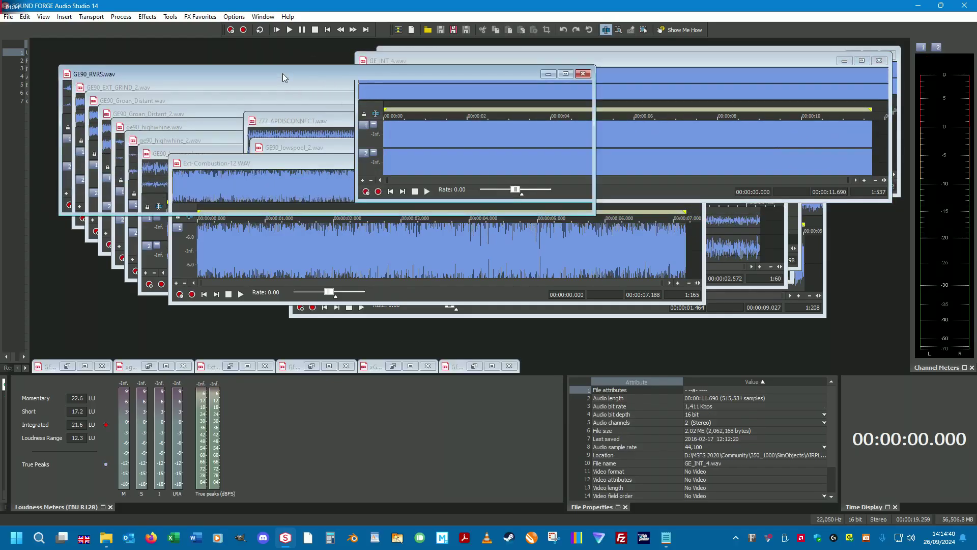
pyautogui.click(284, 78)
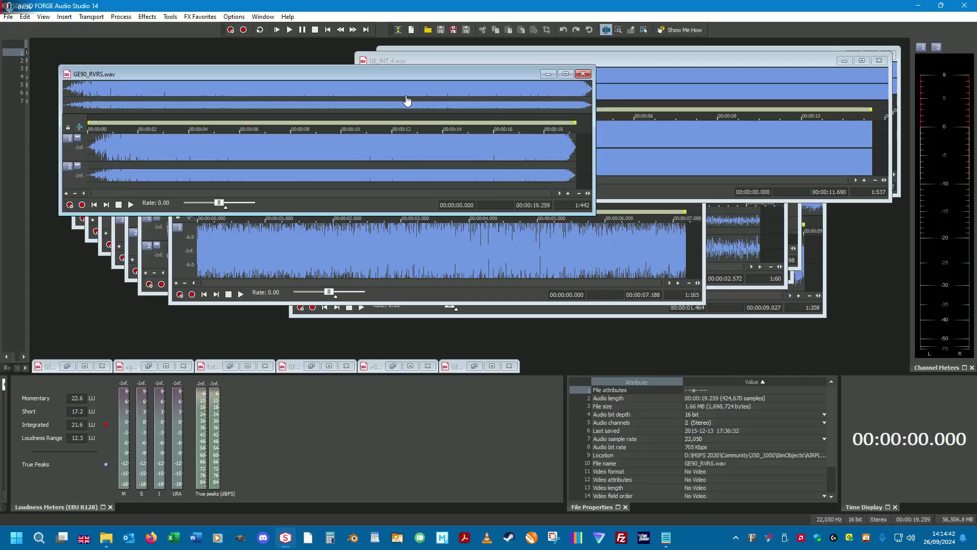
pyautogui.press('space')
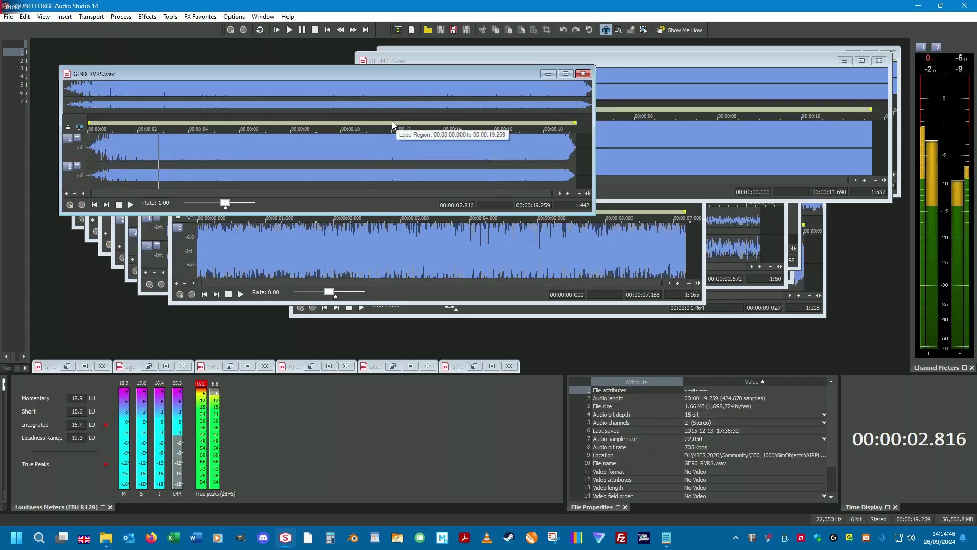
pyautogui.press('space')
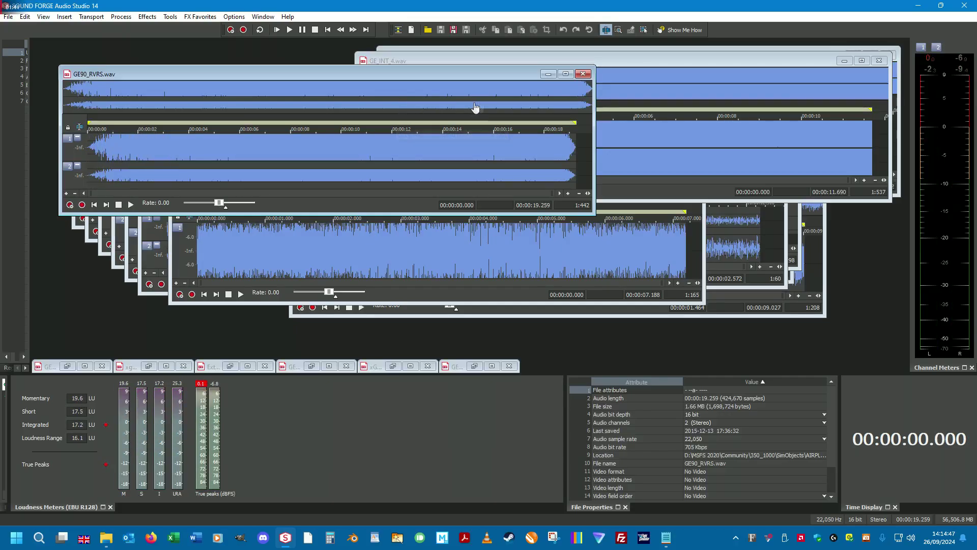
pyautogui.click(547, 79)
# Step: Audition xGE90_IDLE_2.wav and GE90_idle_2.wav, minimizing each window after listening
pyautogui.click(237, 72)
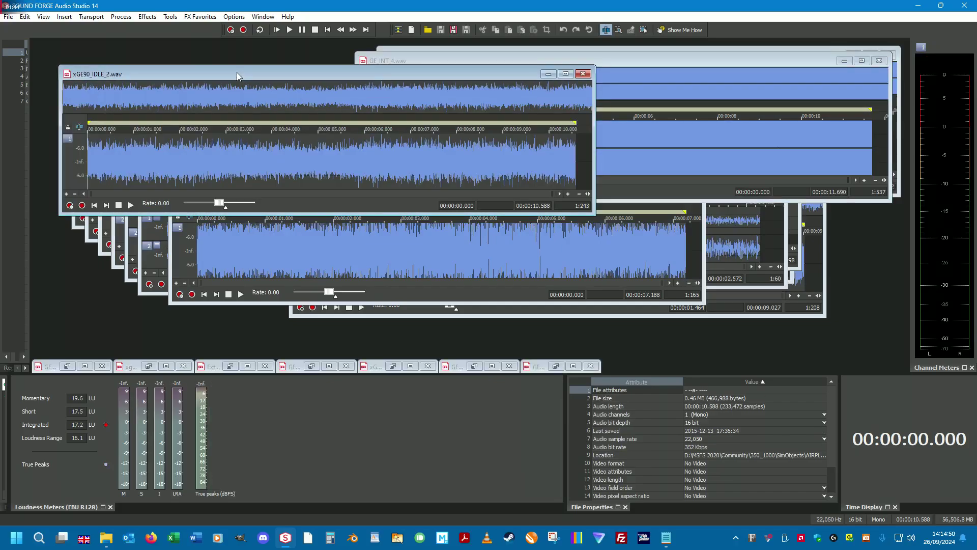
pyautogui.press('space')
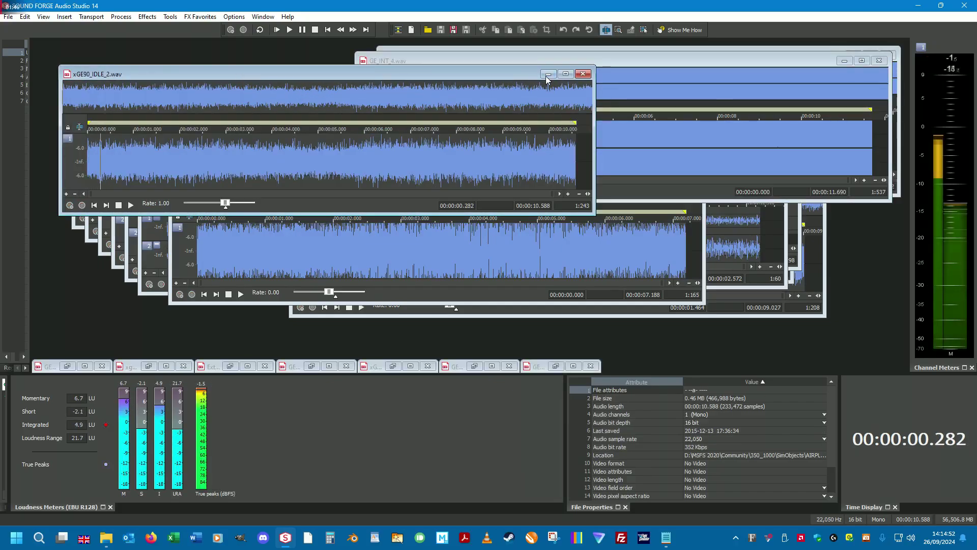
pyautogui.click(547, 75)
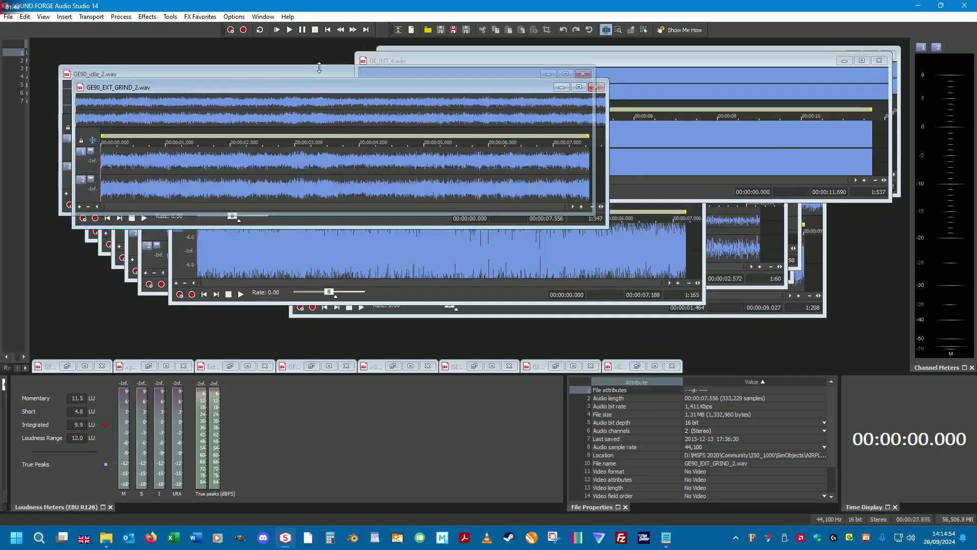
pyautogui.click(323, 78)
pyautogui.press('space')
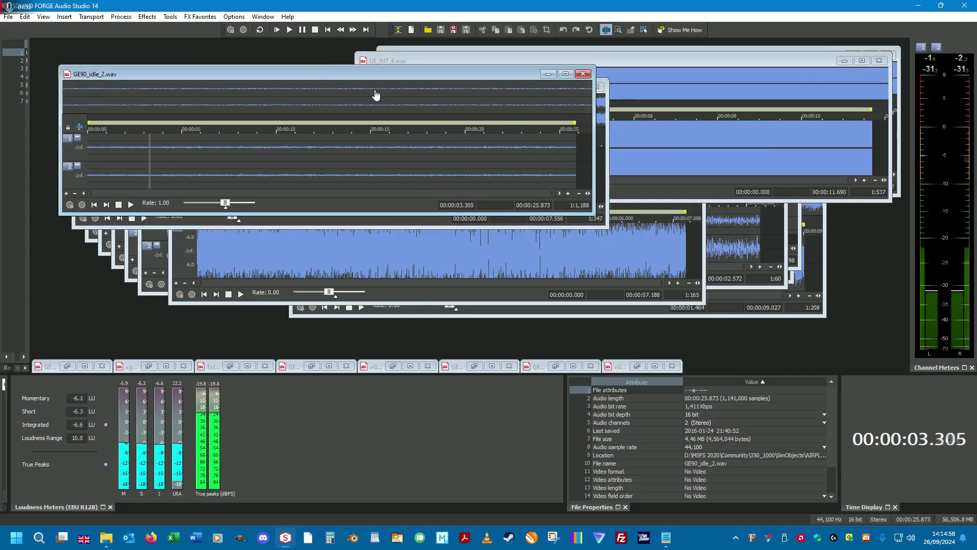
pyautogui.press('space')
pyautogui.click(549, 75)
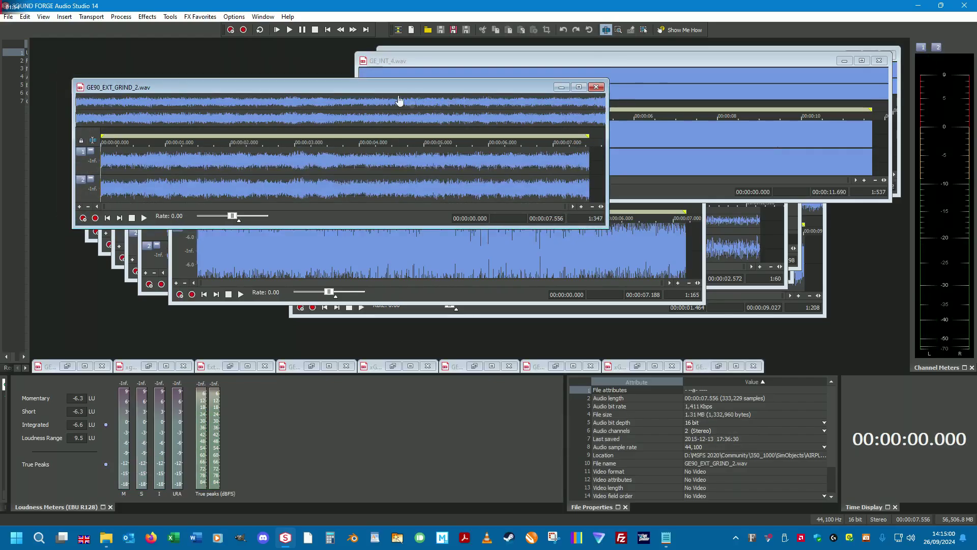
# Step: Audition GE90_EXT_GRIND_2.wav and GE90_RVRS2.wav, minimizing each window after listening
pyautogui.press('space')
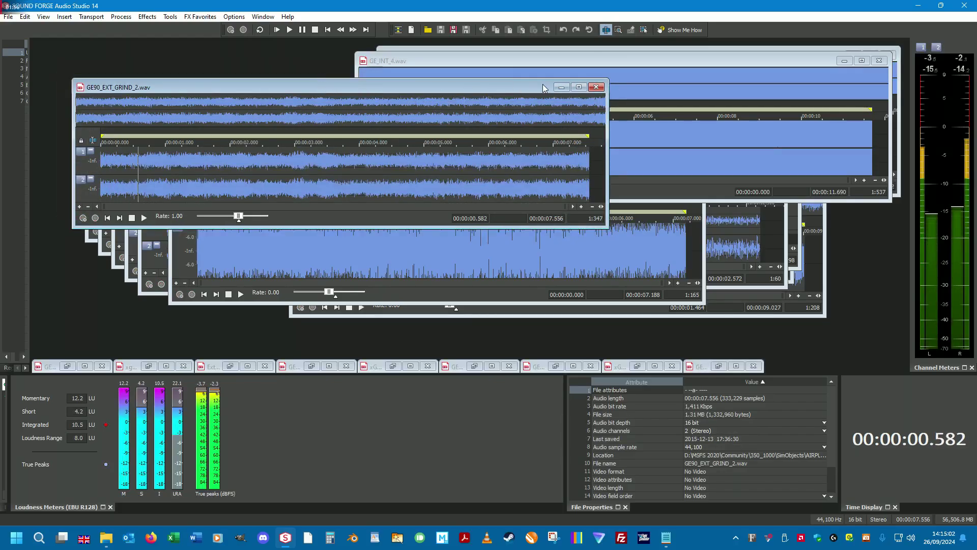
pyautogui.press('space')
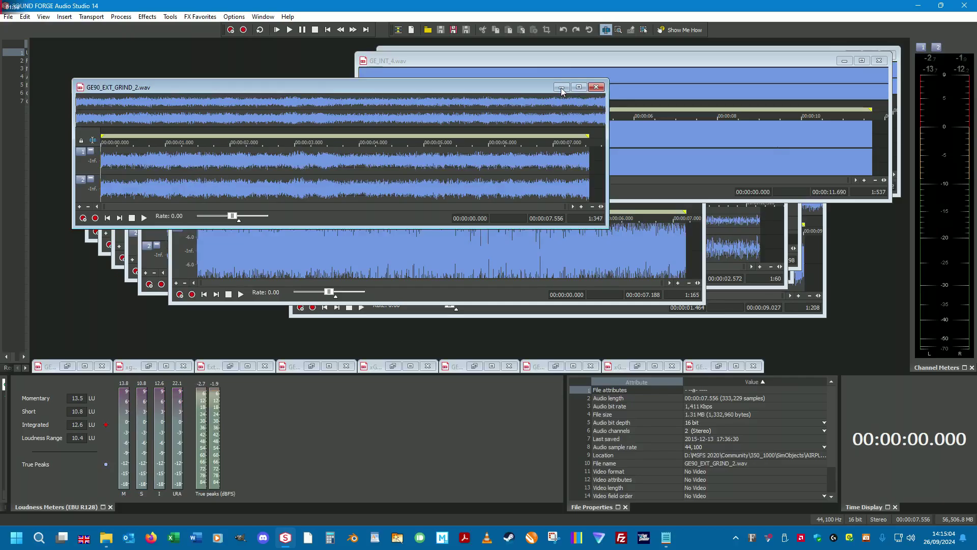
pyautogui.click(561, 87)
pyautogui.click(309, 88)
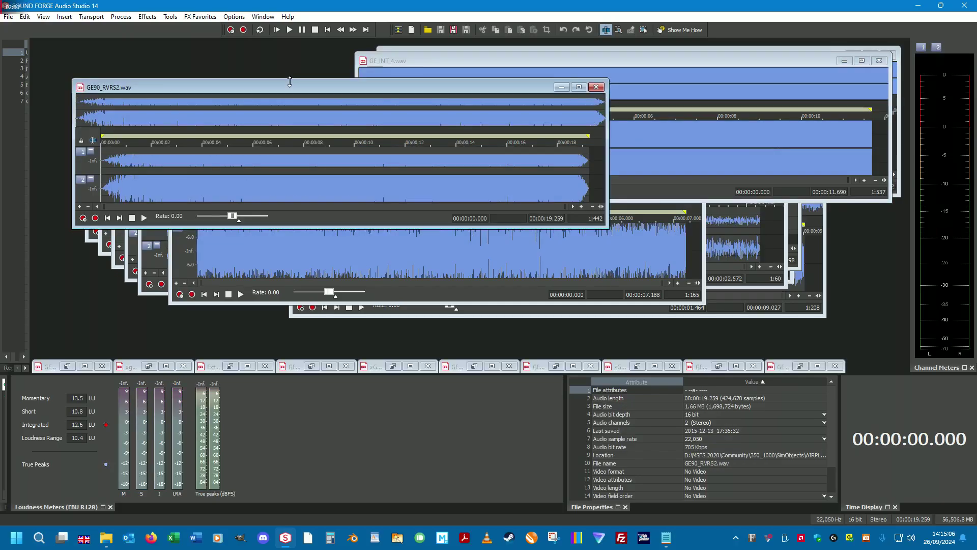
pyautogui.press('space')
pyautogui.press('space')
pyautogui.click(561, 88)
# Step: Minimize xge90_idle_rear.wav, GE90_idle.wav, GE90_Groan_Distant.wav and the file window behind it without playing them
pyautogui.click(180, 85)
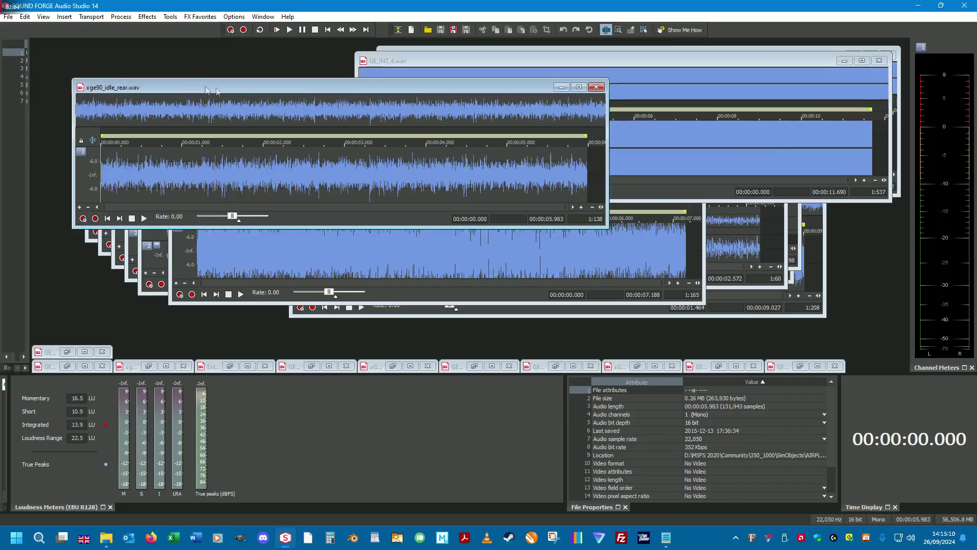
pyautogui.click(562, 87)
pyautogui.click(286, 87)
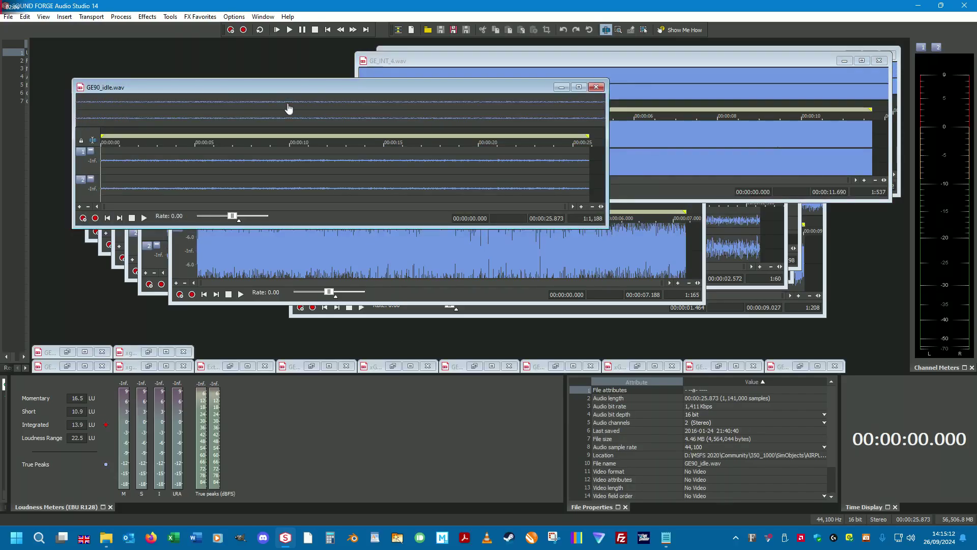
pyautogui.click(561, 87)
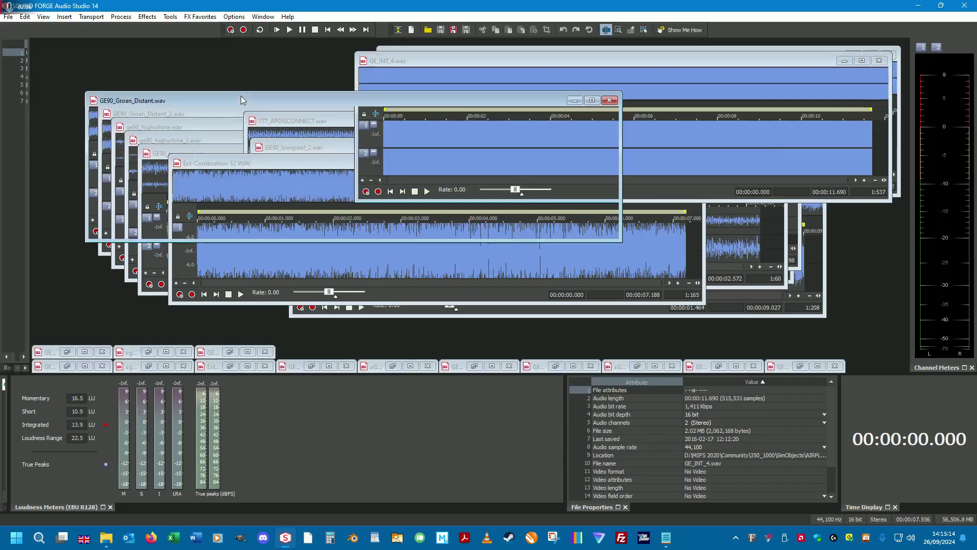
pyautogui.click(240, 96)
pyautogui.click(573, 101)
pyautogui.click(254, 98)
pyautogui.click(573, 100)
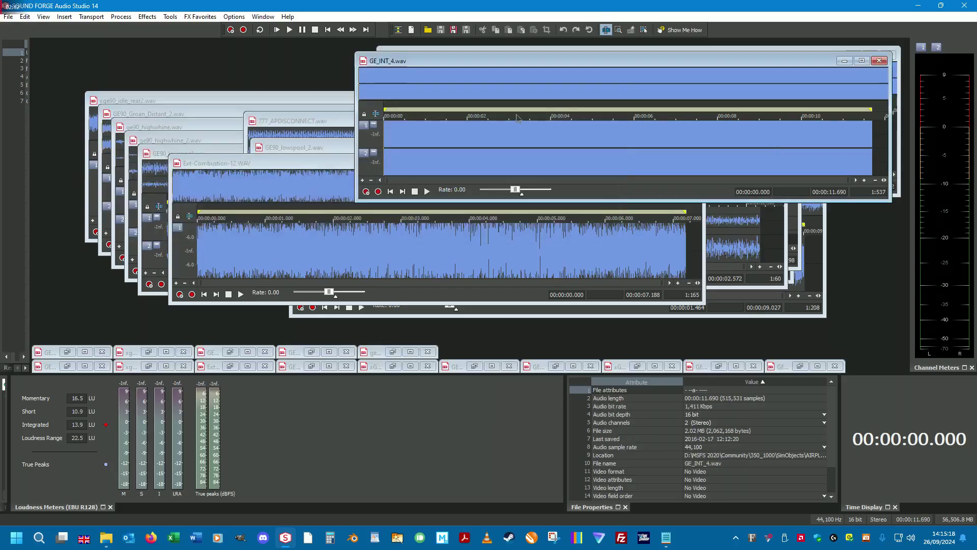
# Step: Minimize xge90_idle_rear2.wav and xge90_whine.wav without playing them, and audition 777_APDISCONNECT.wav and minimize it too
pyautogui.click(201, 96)
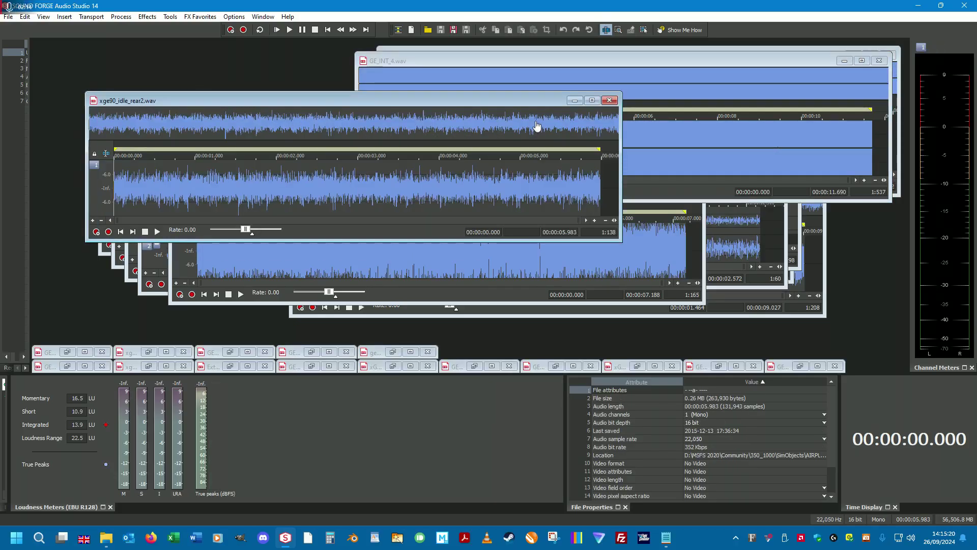
pyautogui.click(575, 101)
pyautogui.click(283, 96)
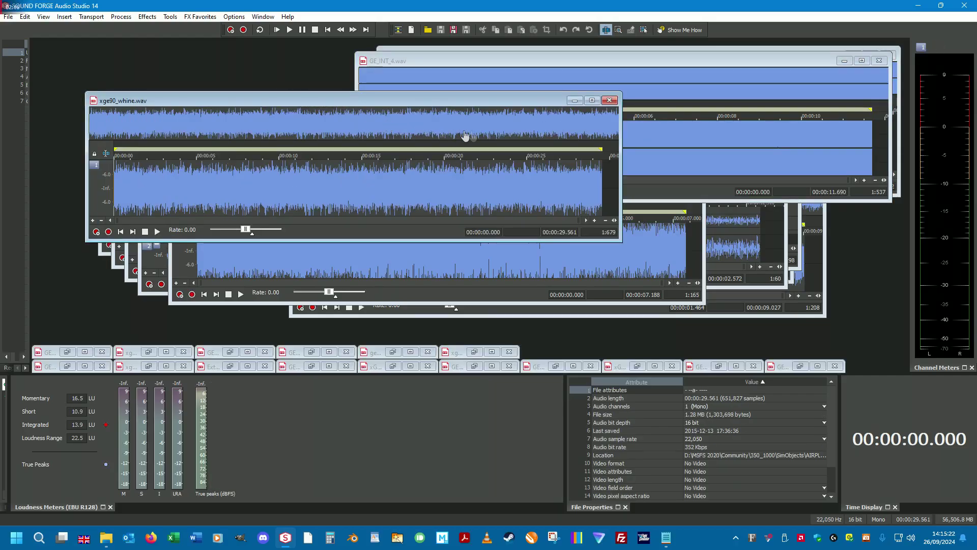
pyautogui.click(573, 101)
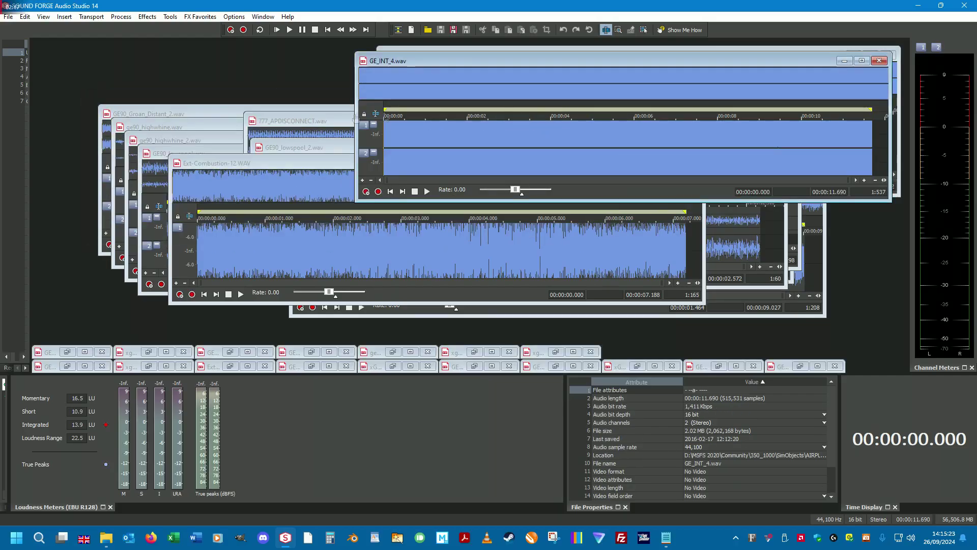
pyautogui.click(278, 121)
pyautogui.press('space')
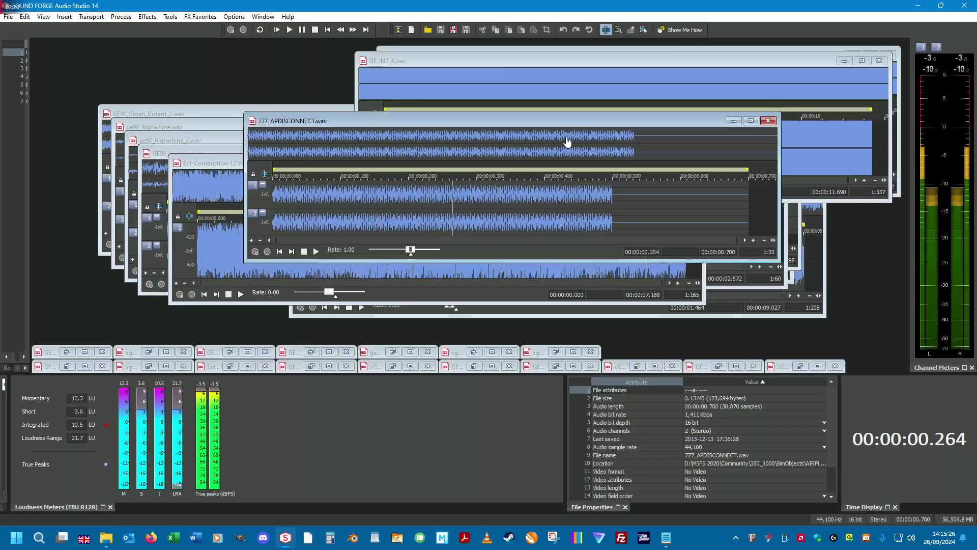
pyautogui.click(733, 121)
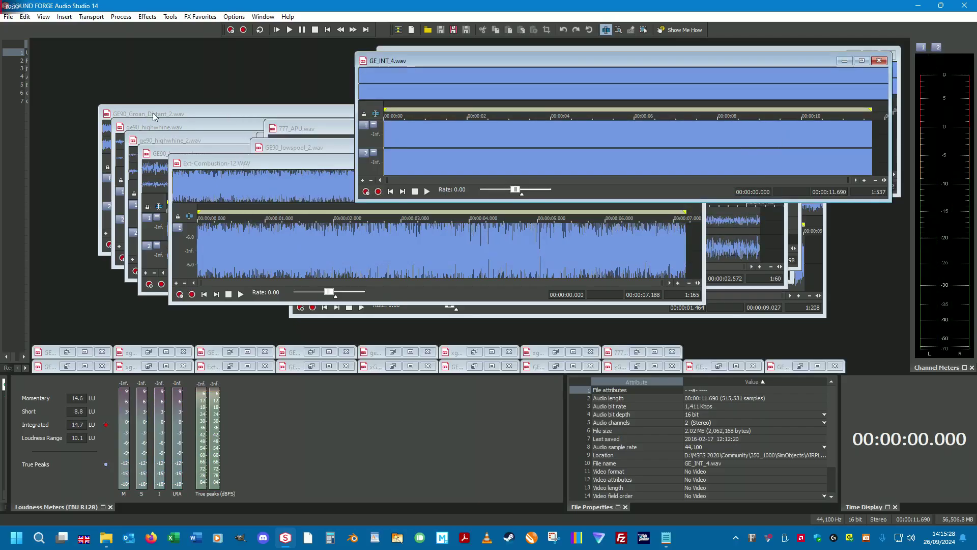
# Step: Minimize GE90_Groan_Distant_2.wav, ge90_whine_2.wav and xGE90_RUMBLE_distant.wav without playing them
pyautogui.click(152, 113)
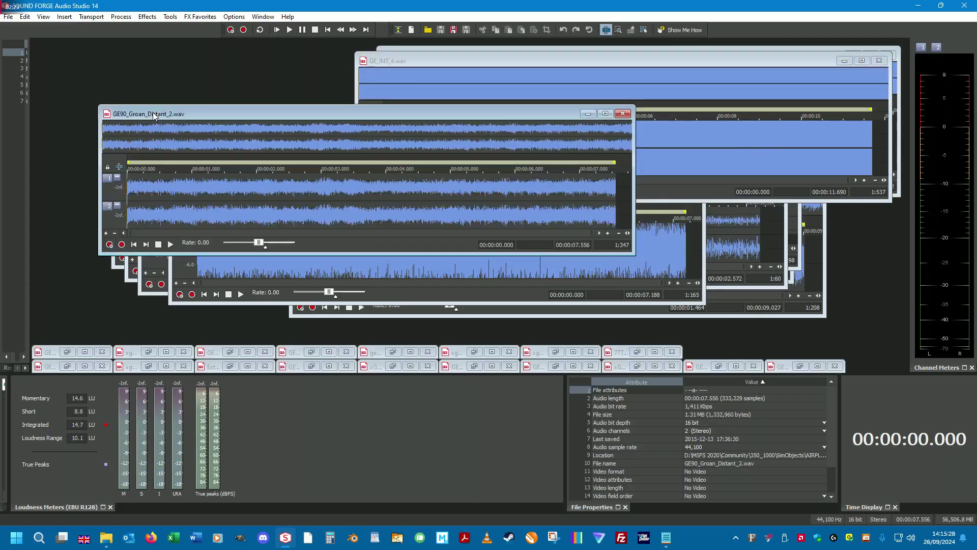
pyautogui.click(588, 113)
pyautogui.click(298, 111)
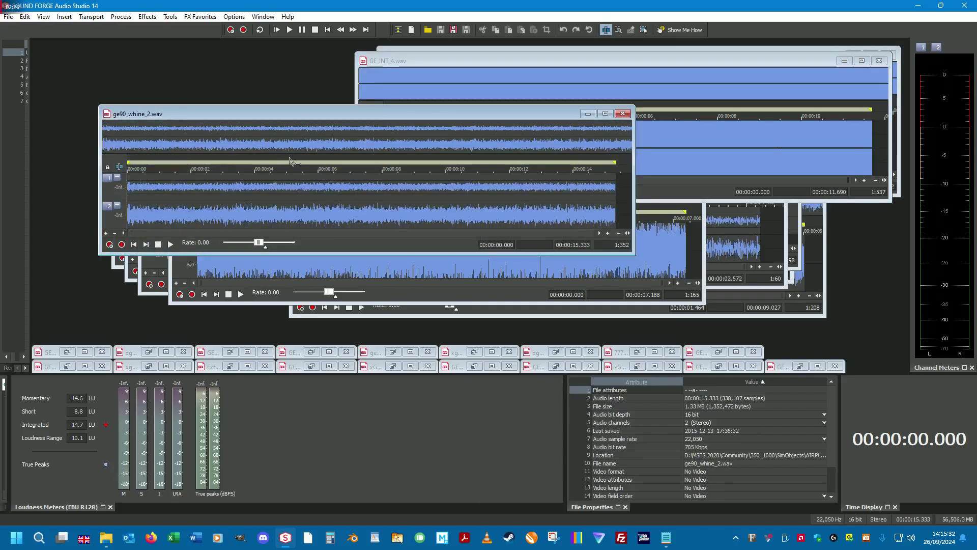
pyautogui.click(588, 113)
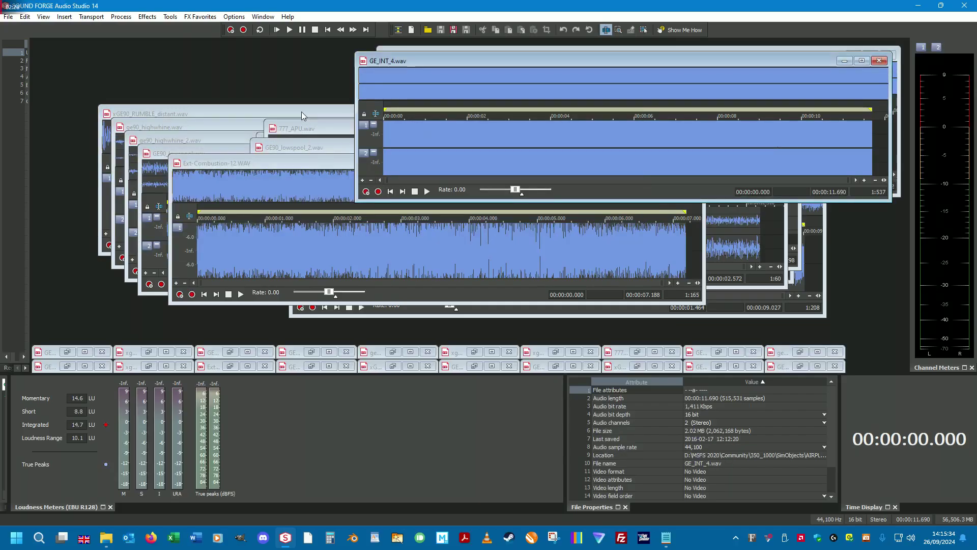
pyautogui.click(302, 114)
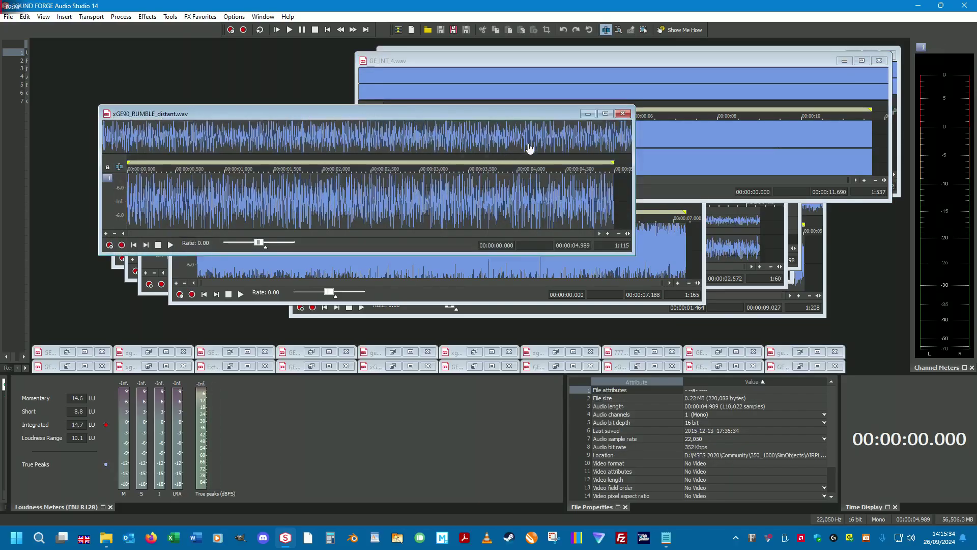
pyautogui.click(588, 113)
# Step: Audition xge90_whine_2.wav and ge90_highwhine.wav, minimizing each window after listening
pyautogui.click(240, 120)
pyautogui.press('space')
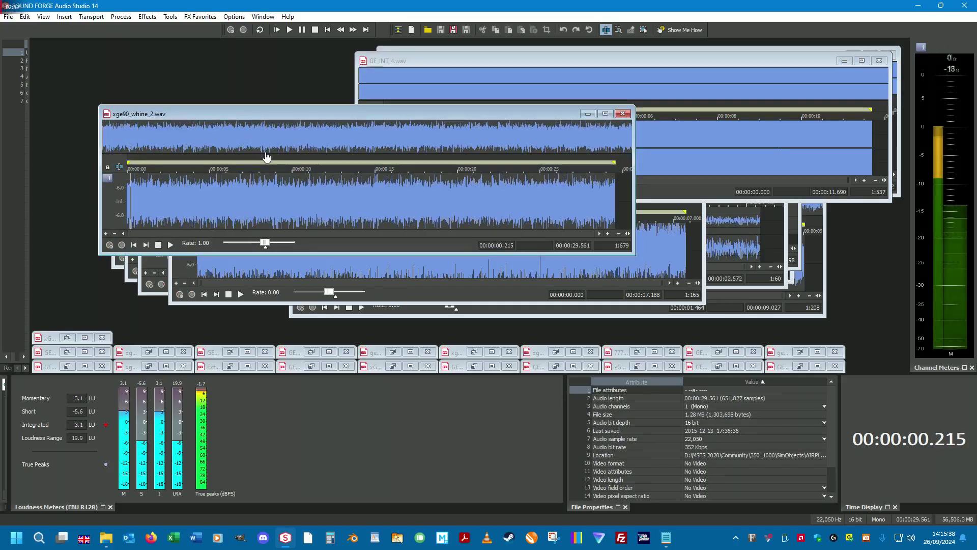
pyautogui.press('space')
pyautogui.click(588, 113)
pyautogui.click(201, 127)
pyautogui.press('space')
pyautogui.press('space')
pyautogui.click(601, 126)
# Step: Audition Ext_GE90_start.wav and xGE90_RUMBLE_distant_2.wav, minimizing each window after listening
pyautogui.click(216, 127)
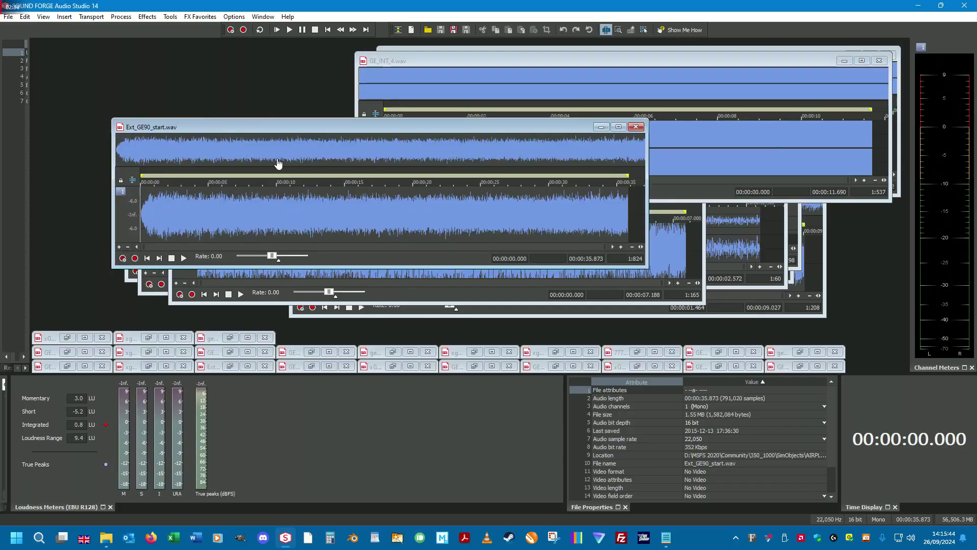
pyautogui.press('space')
pyautogui.press('space')
pyautogui.click(601, 127)
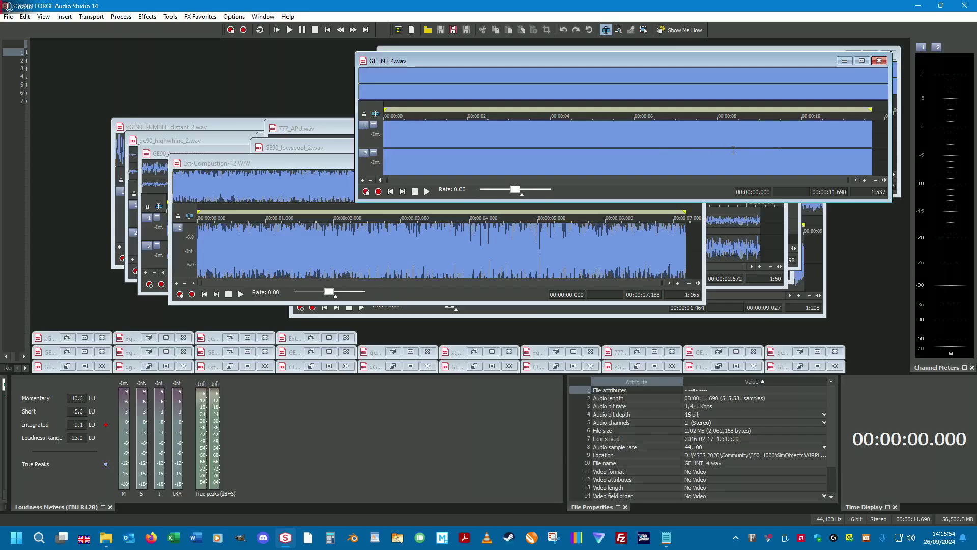
pyautogui.click(180, 125)
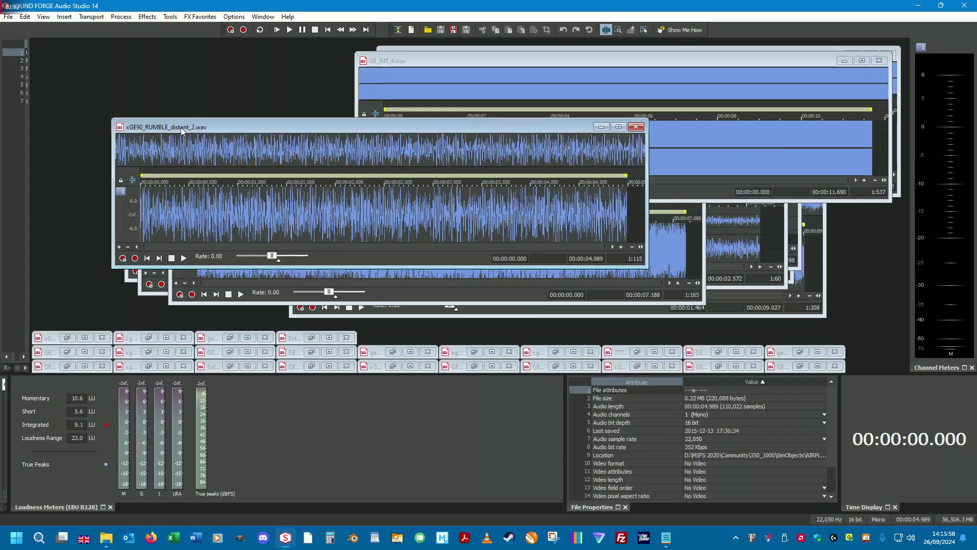
pyautogui.press('space')
pyautogui.press('space')
pyautogui.click(601, 126)
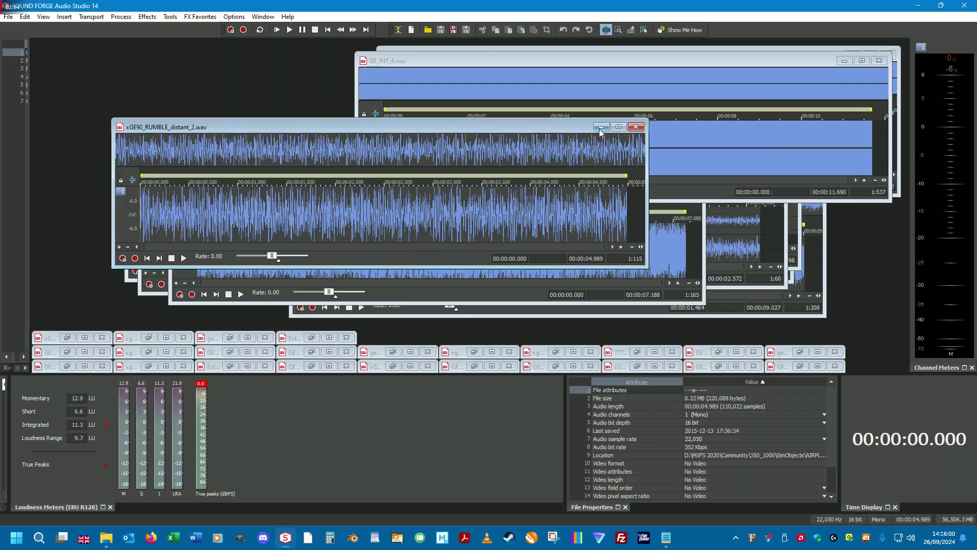
# Step: Audition xge90_whine_distant.wav and minimize it, and minimize ge90_highwhine_2.wav without playing it
pyautogui.click(212, 123)
pyautogui.press('space')
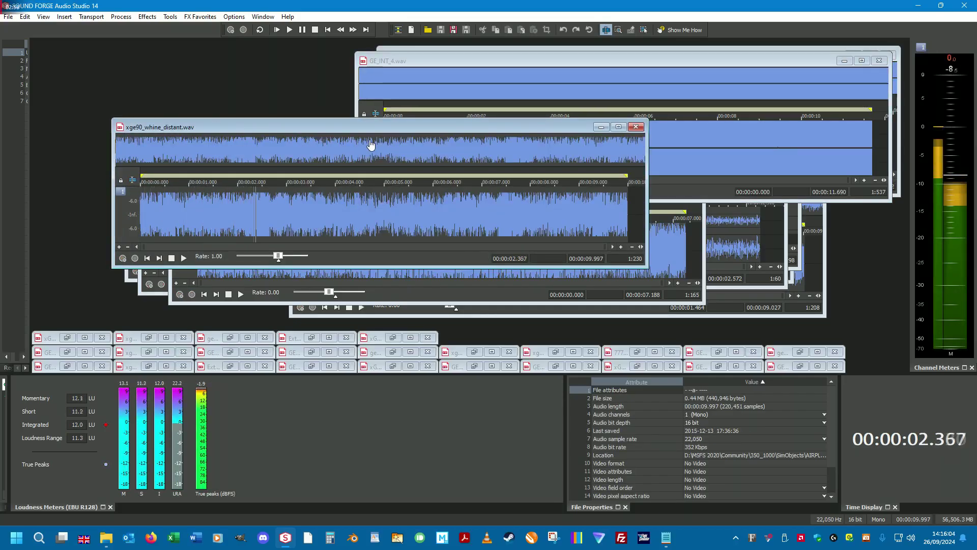
pyautogui.press('space')
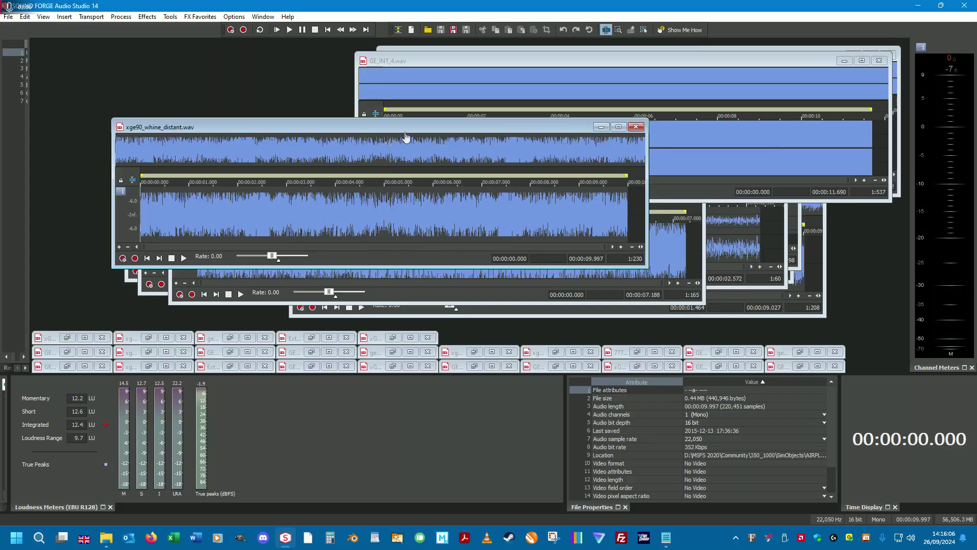
pyautogui.click(601, 126)
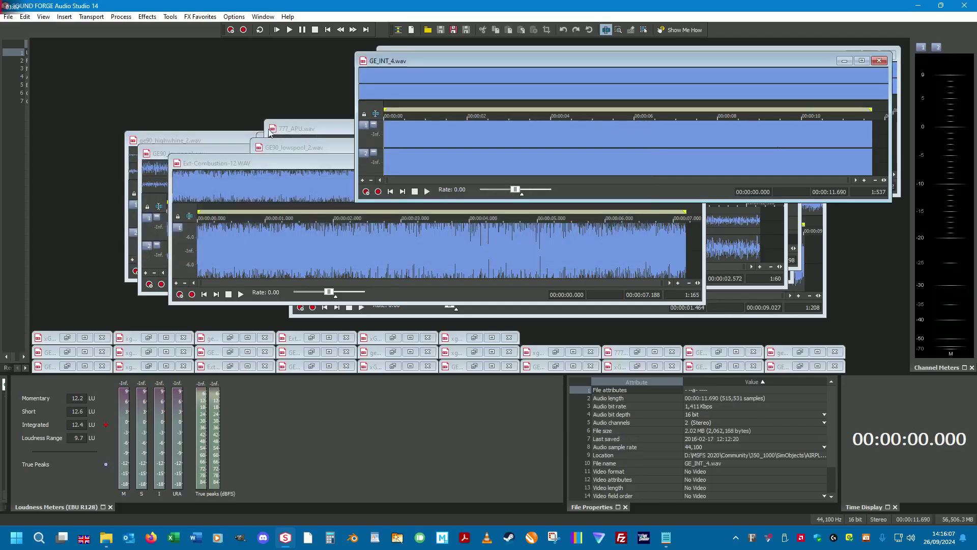
pyautogui.click(179, 141)
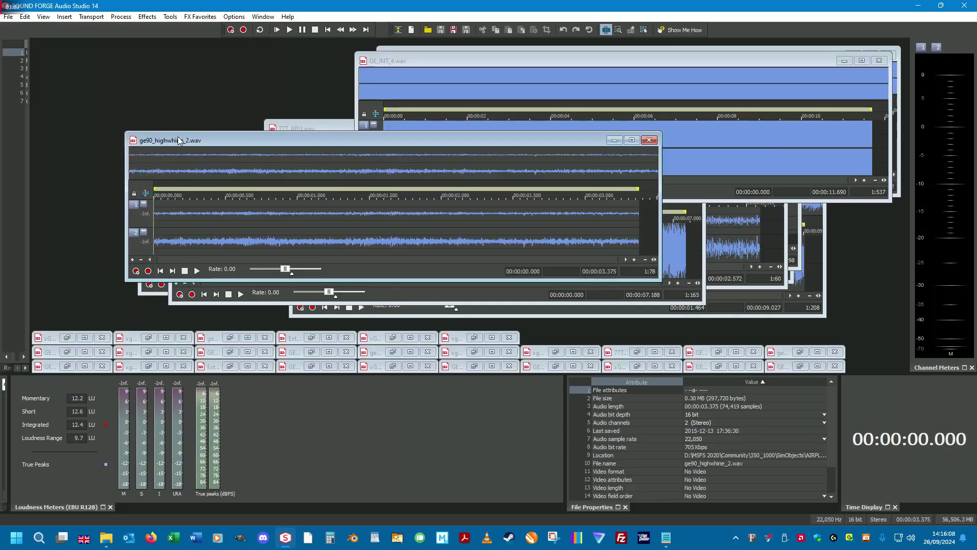
pyautogui.click(614, 140)
# Step: Audition Ext_GE90_start_comb.wav and minimize its window
pyautogui.click(206, 140)
pyautogui.press('space')
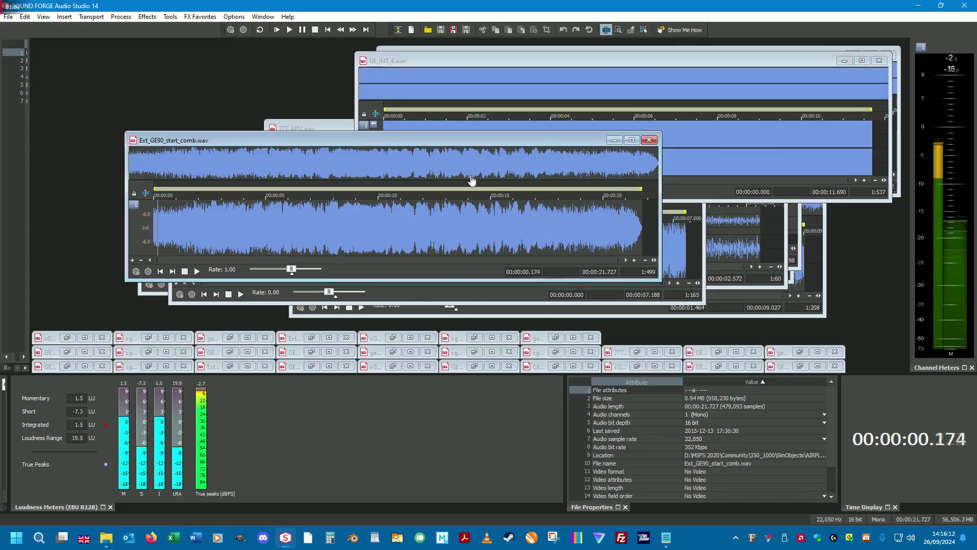
pyautogui.press('space')
pyautogui.click(614, 140)
# Step: Audition xGE90_RVRS.wav and set its window aside with GE_INT_4.wav among the files being kept
pyautogui.click(211, 140)
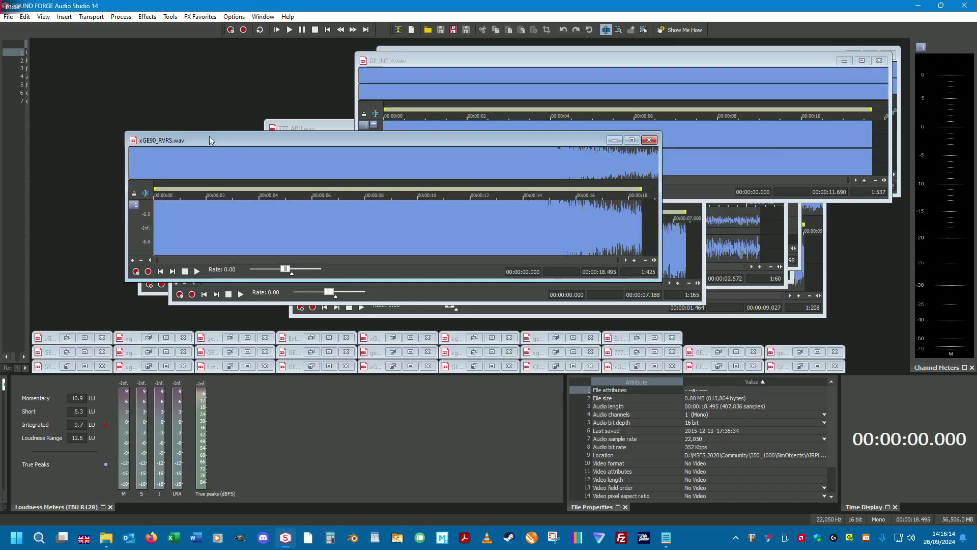
pyautogui.press('space')
pyautogui.press('space')
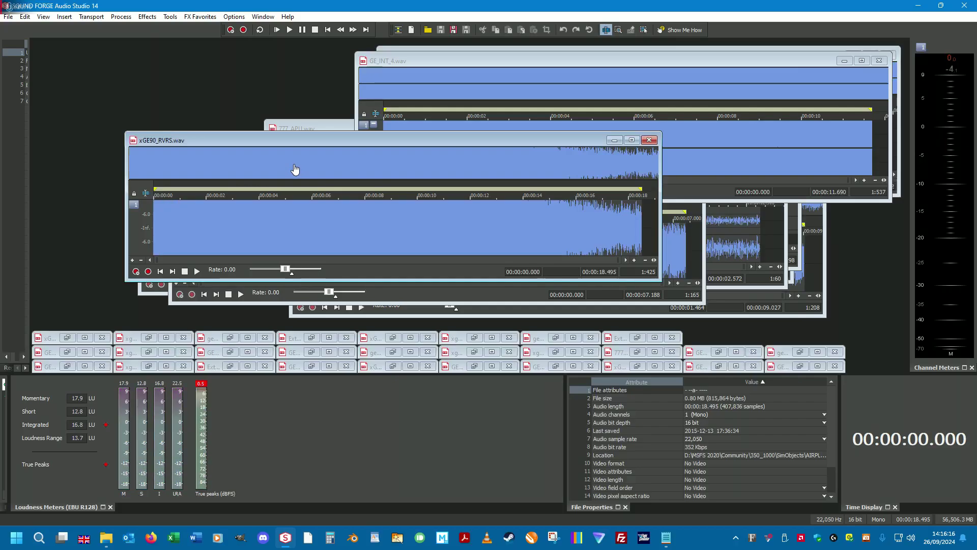
pyautogui.moveTo(301, 142); pyautogui.dragTo(280, 64)
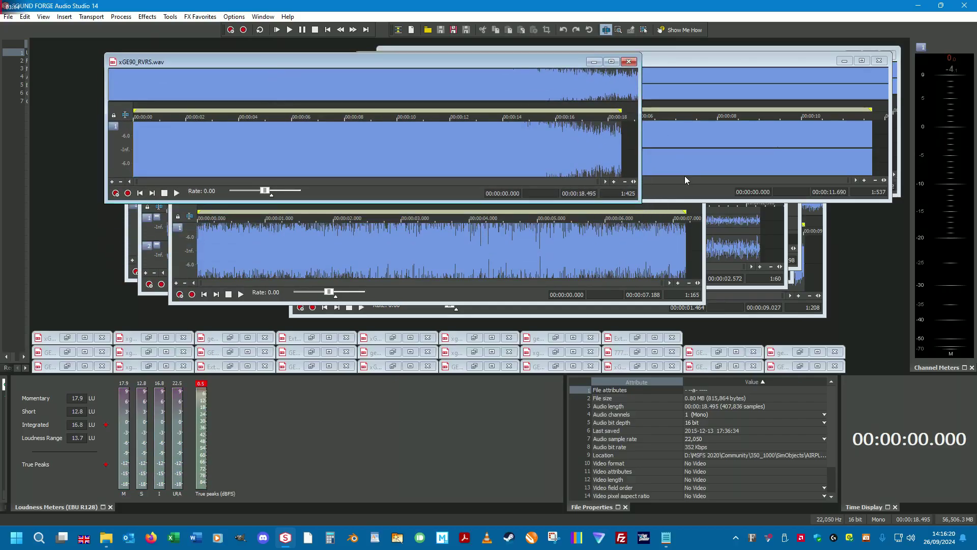
pyautogui.moveTo(553, 64); pyautogui.dragTo(837, 71)
# Step: Minimize 777_APU.wav, GE90_lowspool_2.wav, Ext_GE90_Idle.wav and xge90_whine_distant2.wav without playing them
pyautogui.click(390, 144)
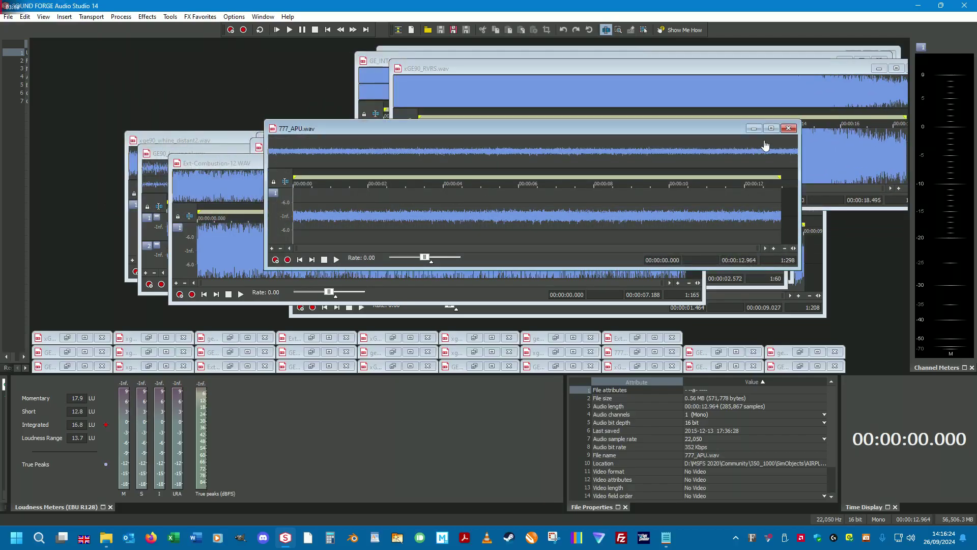
pyautogui.click(753, 128)
pyautogui.click(298, 146)
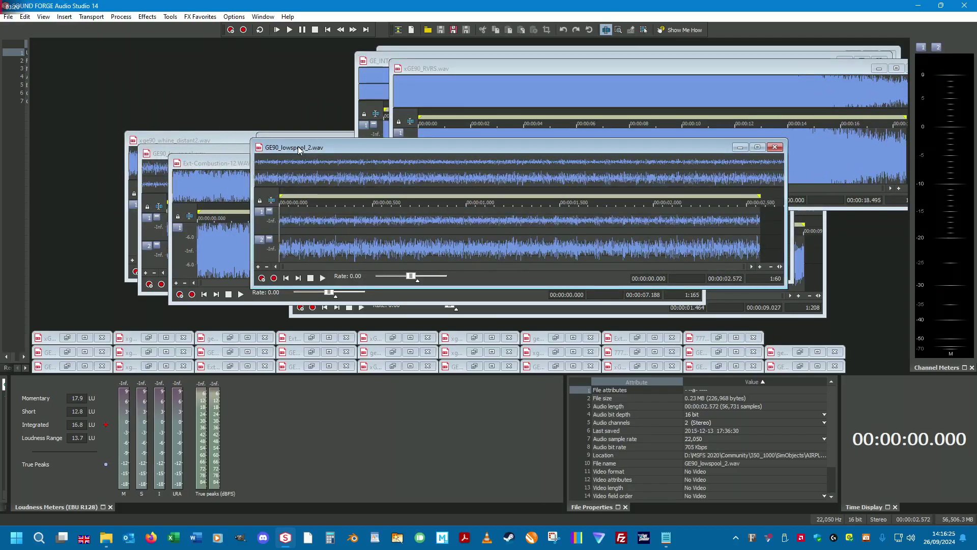
pyautogui.click(740, 147)
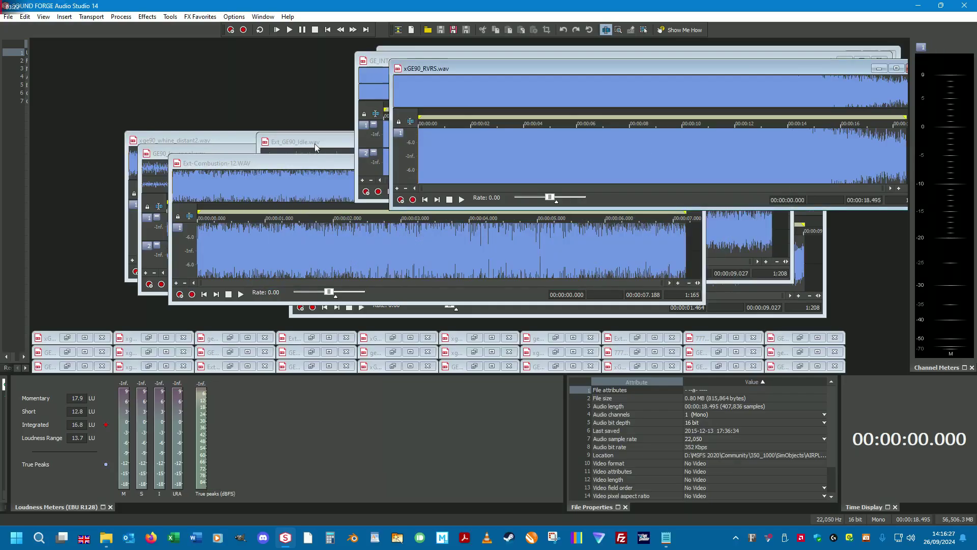
pyautogui.click(746, 142)
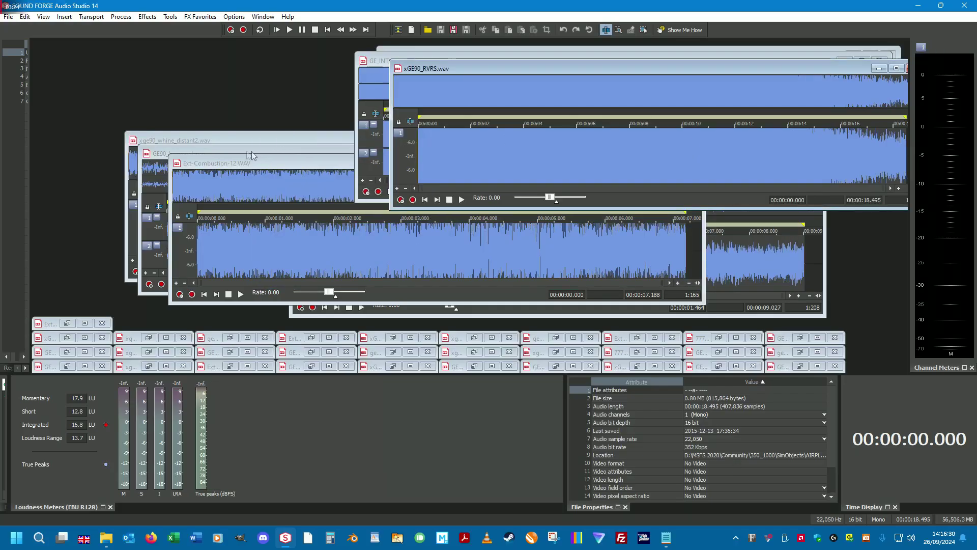
pyautogui.click(224, 137)
pyautogui.click(614, 141)
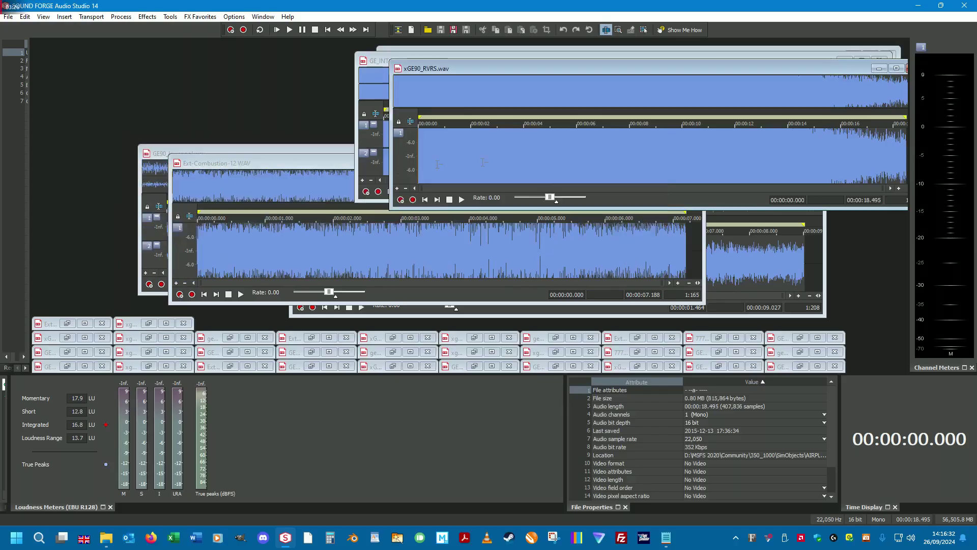
# Step: Audition Ext-Combustion-12.WAV and minimize its window
pyautogui.click(213, 155)
pyautogui.press('space')
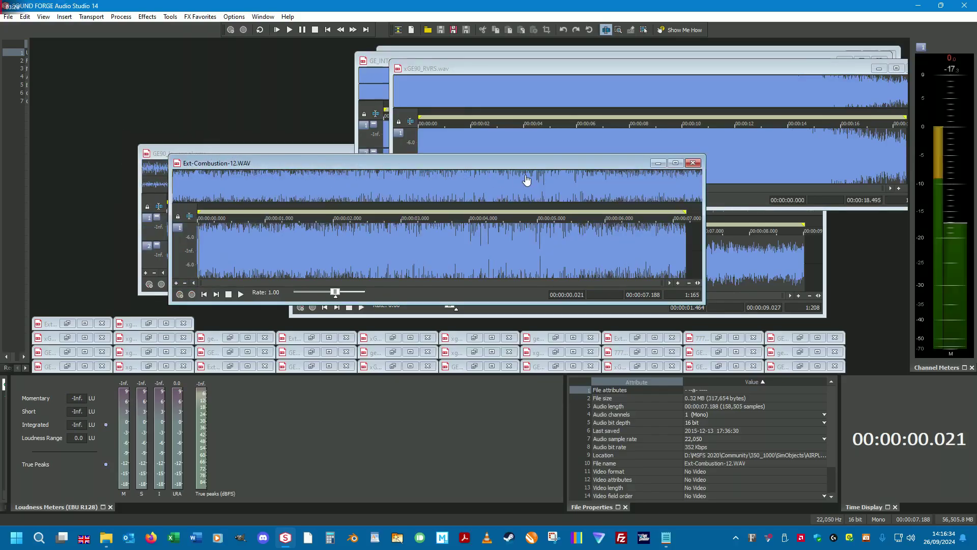
pyautogui.press('space')
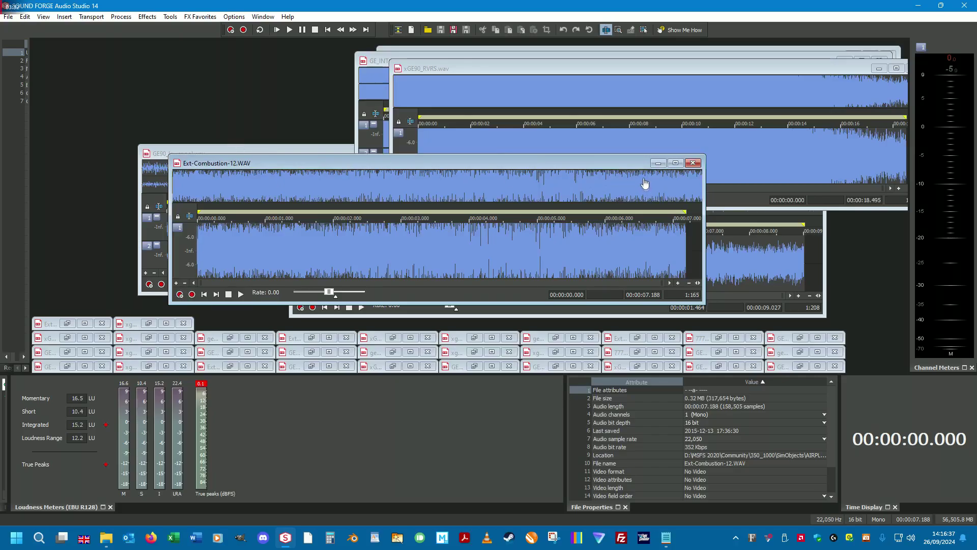
pyautogui.click(658, 163)
# Step: Minimize GE90_lowspool.wav, Ext_GE90_start_comb_distant.wav and Ext_GE90_Idle_2.wav without playing them
pyautogui.click(555, 184)
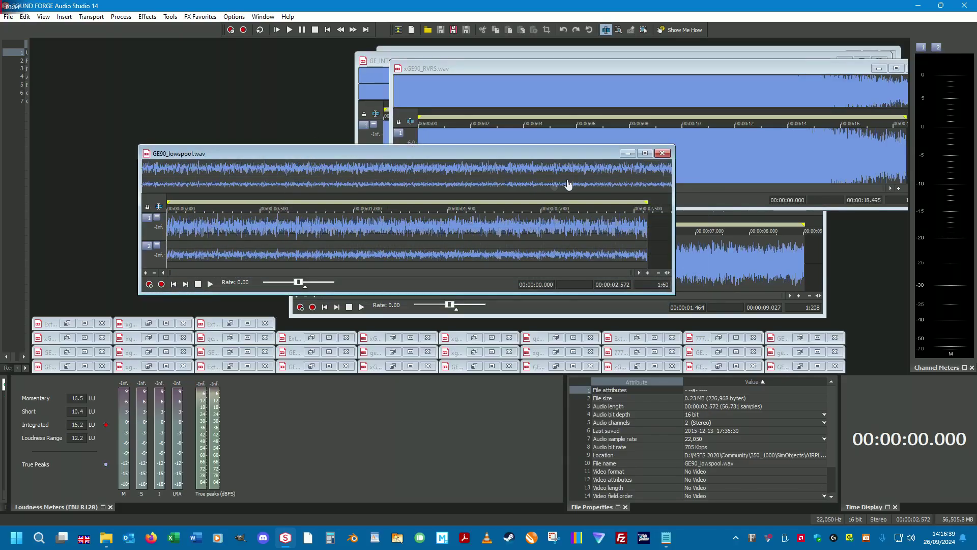
pyautogui.click(628, 153)
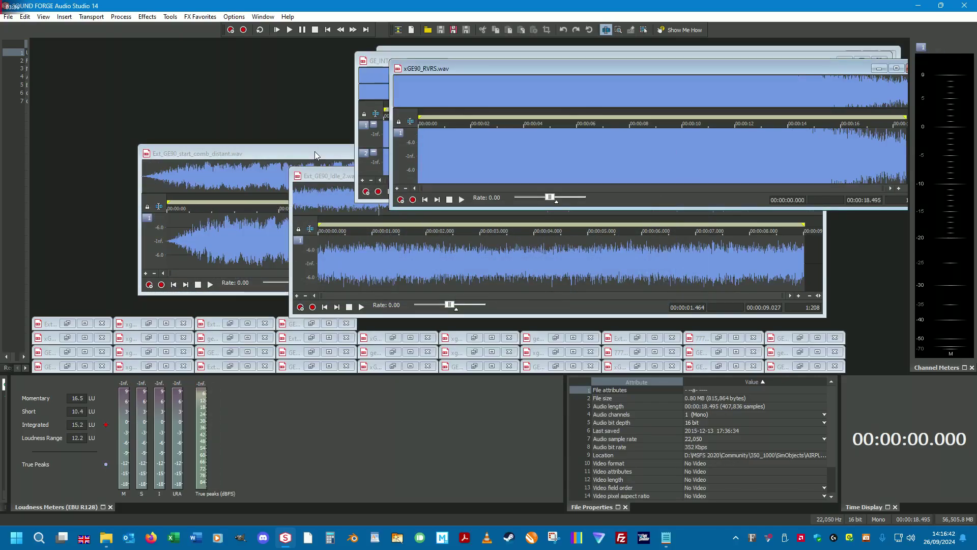
pyautogui.click(315, 155)
pyautogui.click(622, 154)
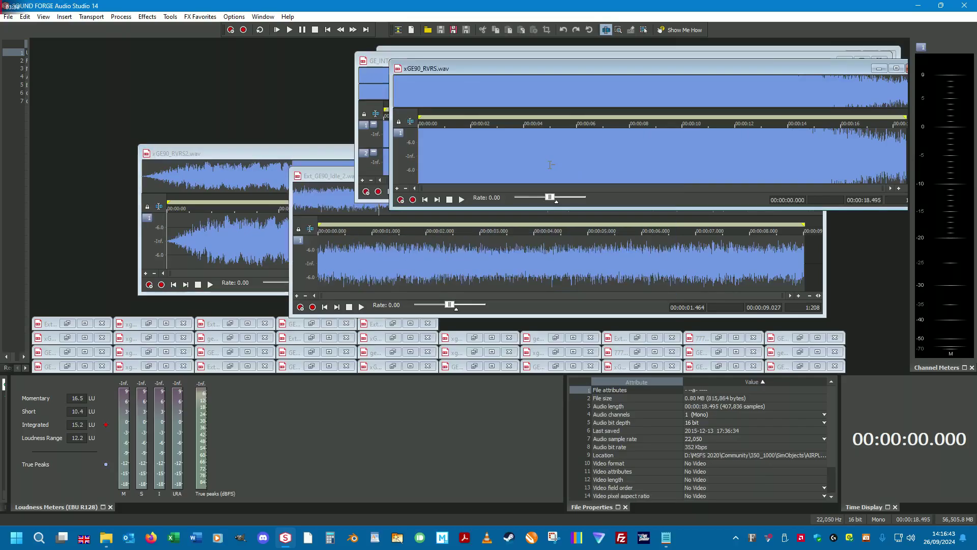
pyautogui.click(339, 190)
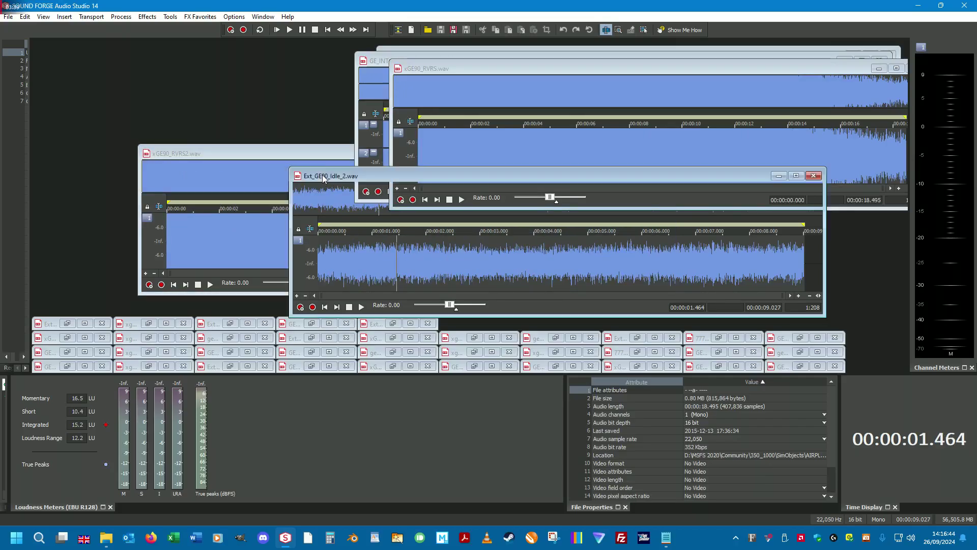
pyautogui.click(779, 176)
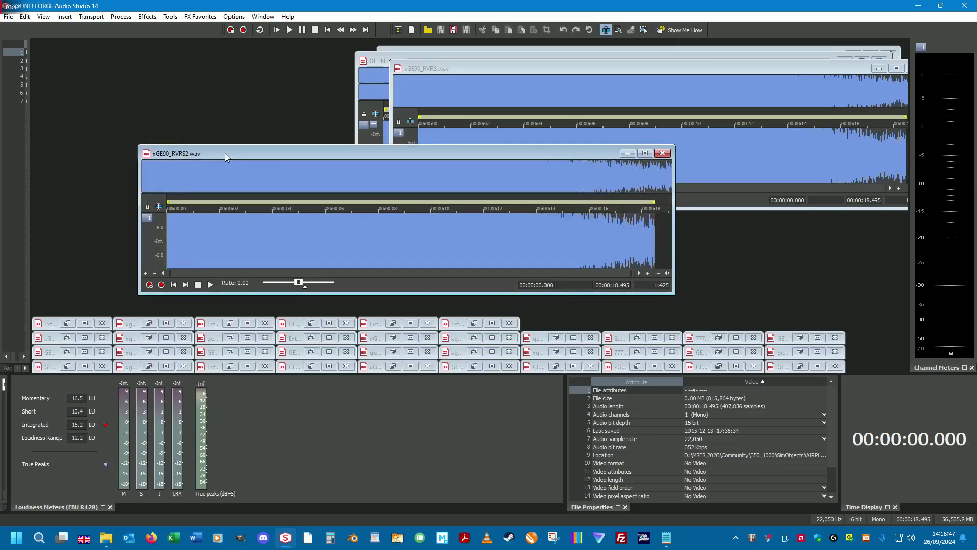
# Step: Audition xGE90_RVRS2.wav and set its window aside with the files being kept
pyautogui.moveTo(225, 154); pyautogui.dragTo(211, 145)
pyautogui.press('space')
pyautogui.press('space')
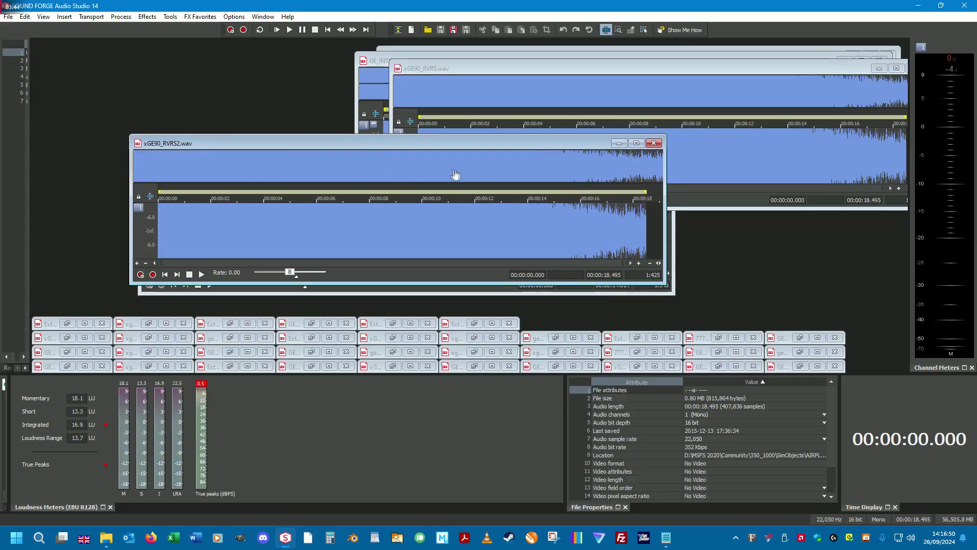
pyautogui.moveTo(531, 142); pyautogui.dragTo(469, 89)
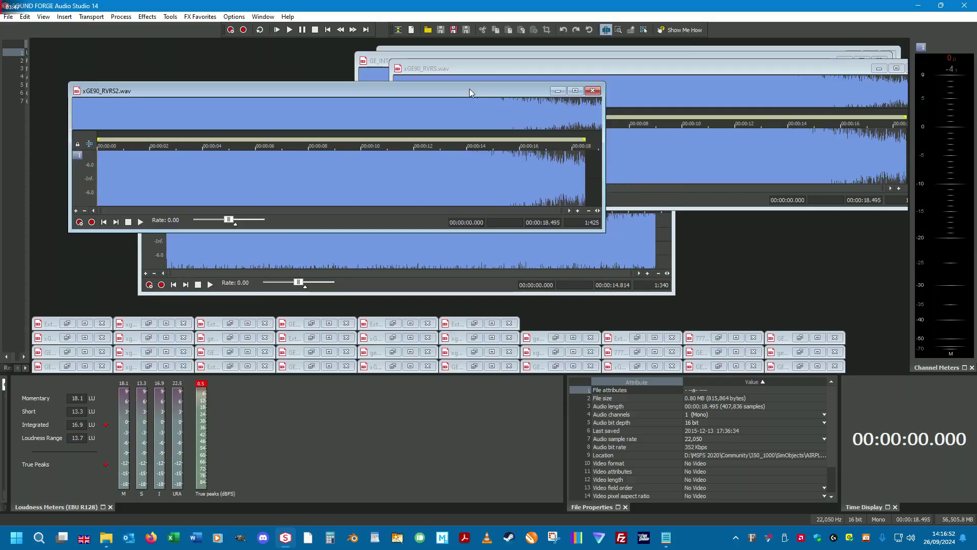
# Step: Audition xge90_highwhine.wav from near its start and minimize its window
pyautogui.click(644, 244)
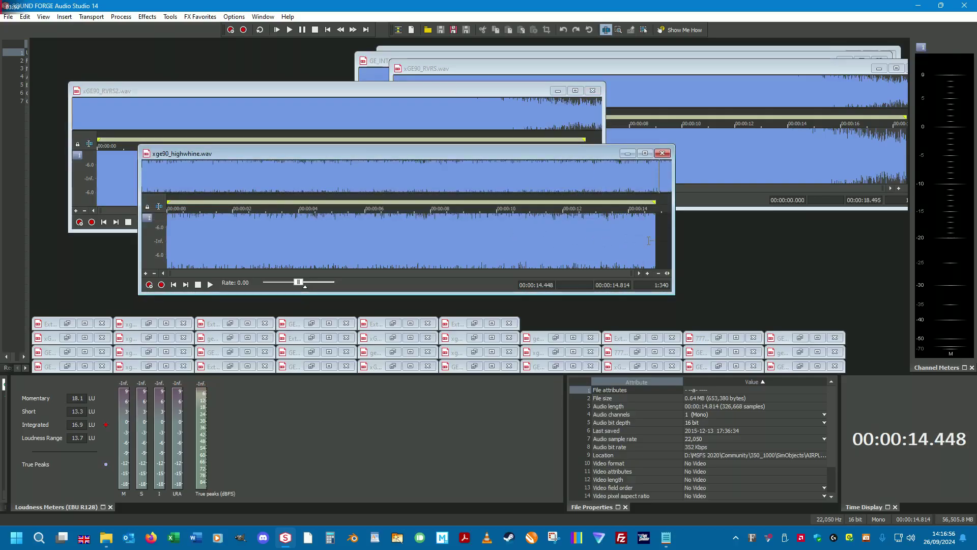
pyautogui.hotkey('shift', 'Home')
pyautogui.click(183, 236)
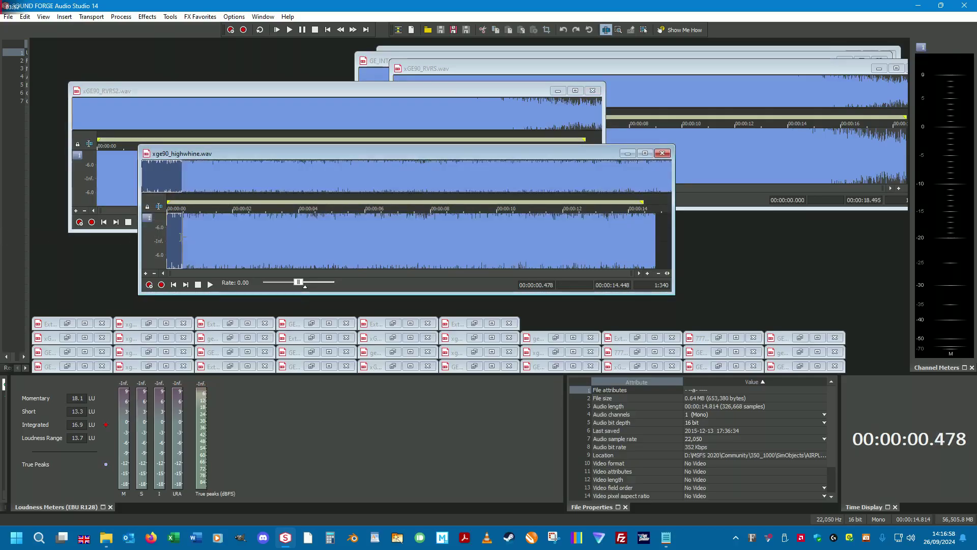
pyautogui.moveTo(177, 239); pyautogui.dragTo(171, 243)
pyautogui.press('space')
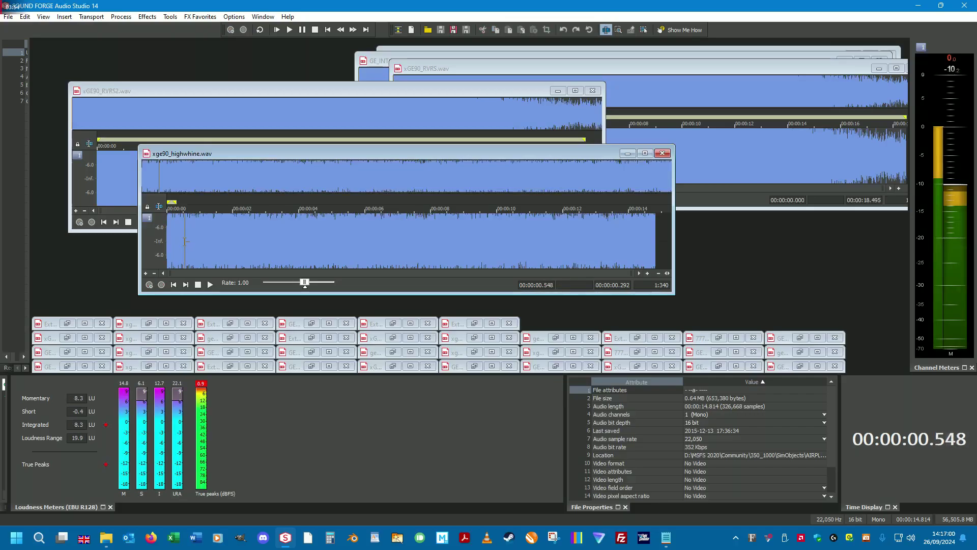
pyautogui.press('space')
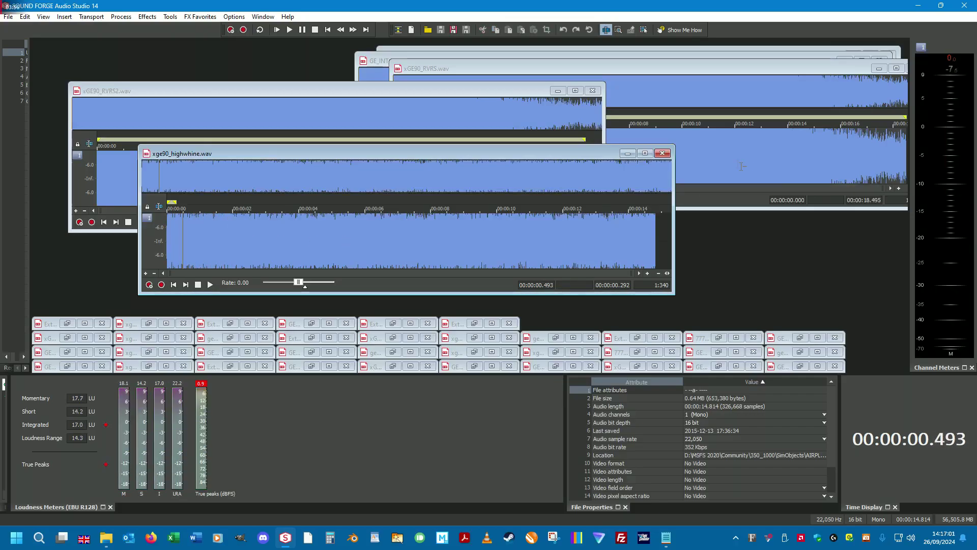
pyautogui.click(627, 154)
# Step: Arrange the kept windows xGE90_RVRS2.wav, xGE90_RVRS.wav, GE_INT_4.wav and A350_GRIND.wav in a staggered row with every title readable
pyautogui.moveTo(440, 92); pyautogui.dragTo(473, 134)
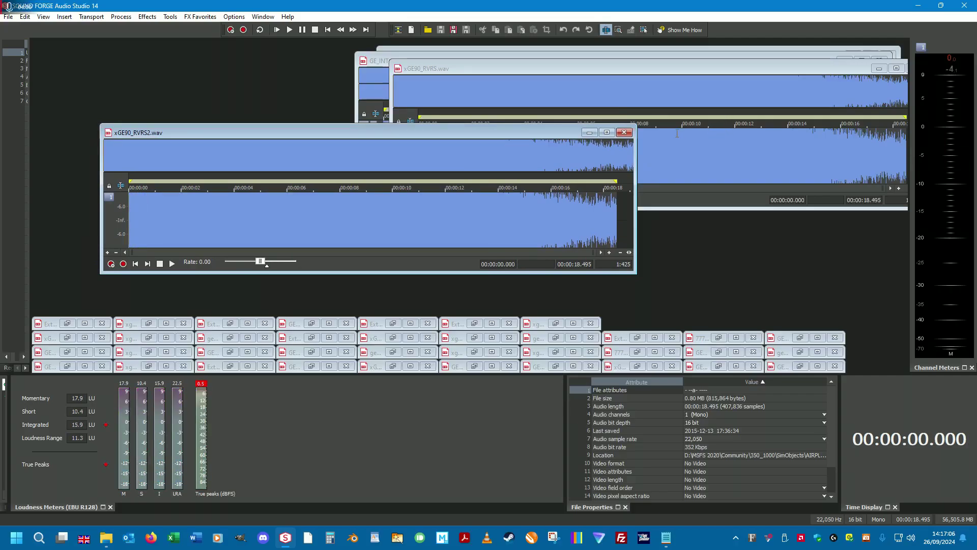
pyautogui.moveTo(745, 69); pyautogui.dragTo(580, 132)
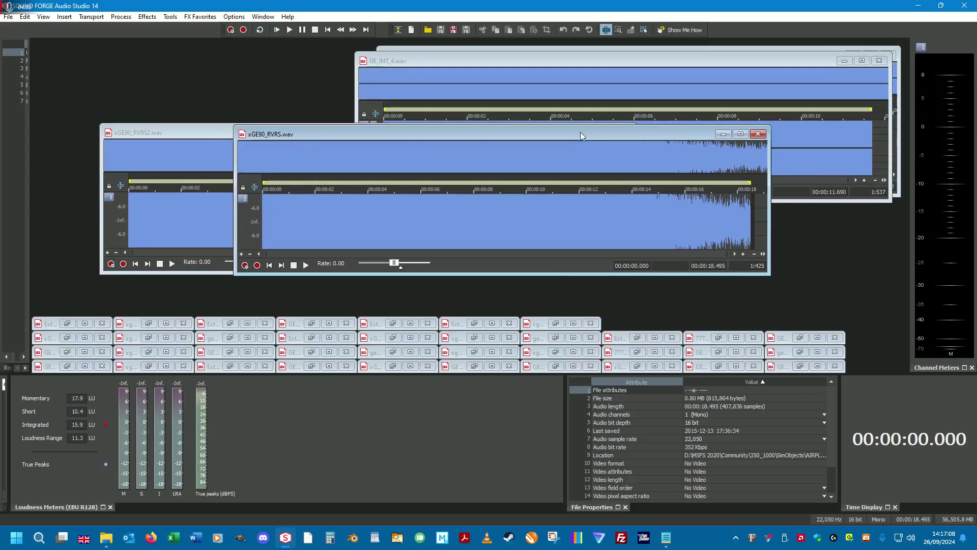
pyautogui.moveTo(181, 133); pyautogui.dragTo(132, 67)
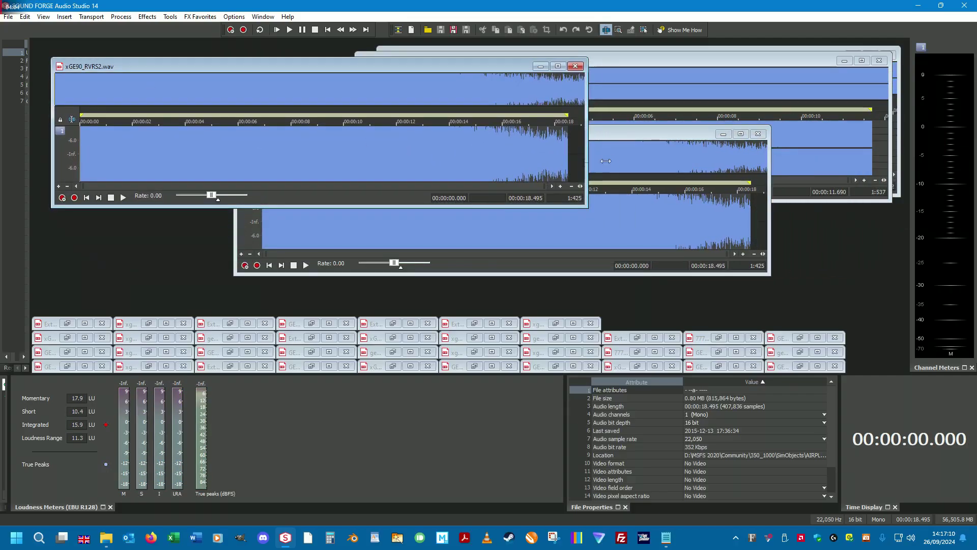
pyautogui.moveTo(643, 134); pyautogui.dragTo(508, 94)
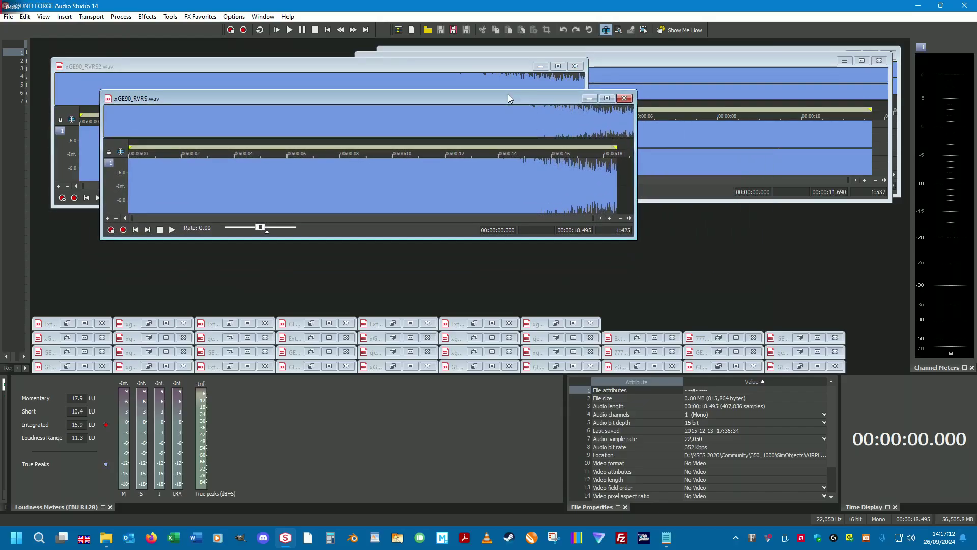
pyautogui.moveTo(741, 57); pyautogui.dragTo(594, 133)
pyautogui.moveTo(728, 55); pyautogui.dragTo(713, 179)
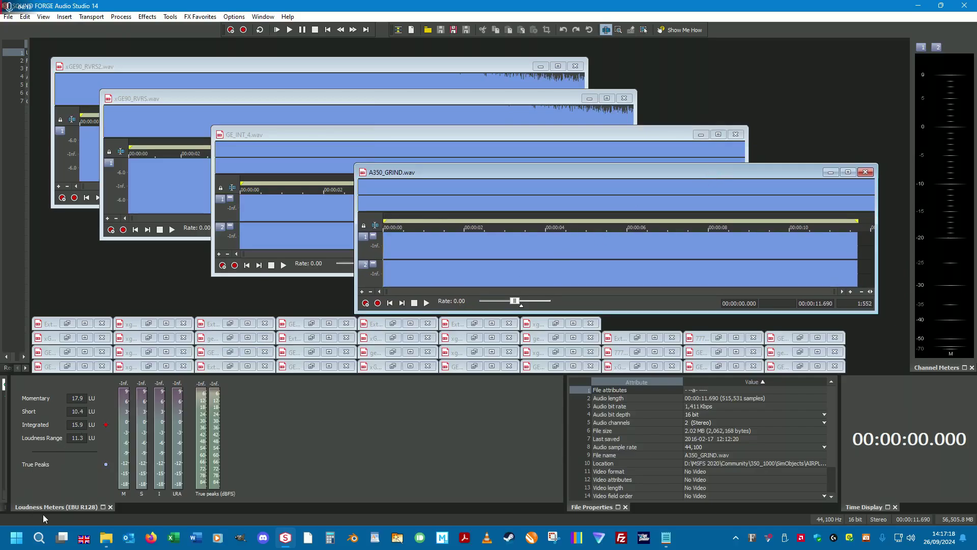
# Step: Switch to File Explorer, open sound.cfg from the Airbus 350-1000 CamSim Sound folder in Notepad, and bring up read me.txt
pyautogui.click(108, 543)
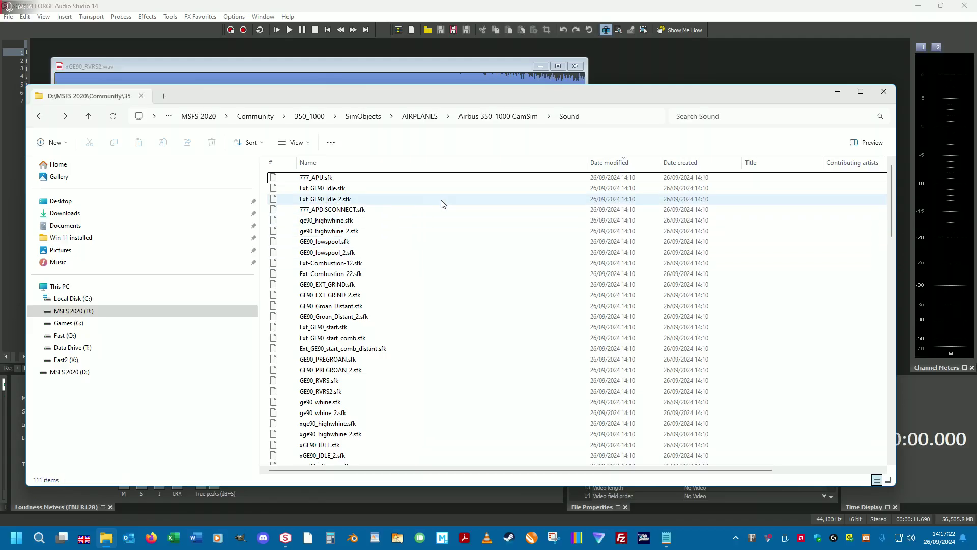
pyautogui.scroll(-8, 445, 219)
pyautogui.scroll(-15, 459, 255)
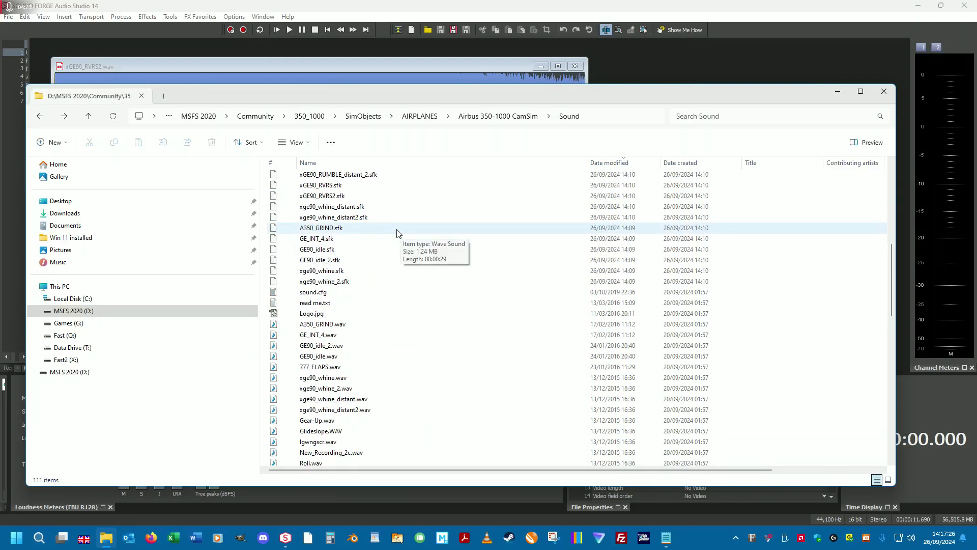
pyautogui.scroll(5, 408, 278)
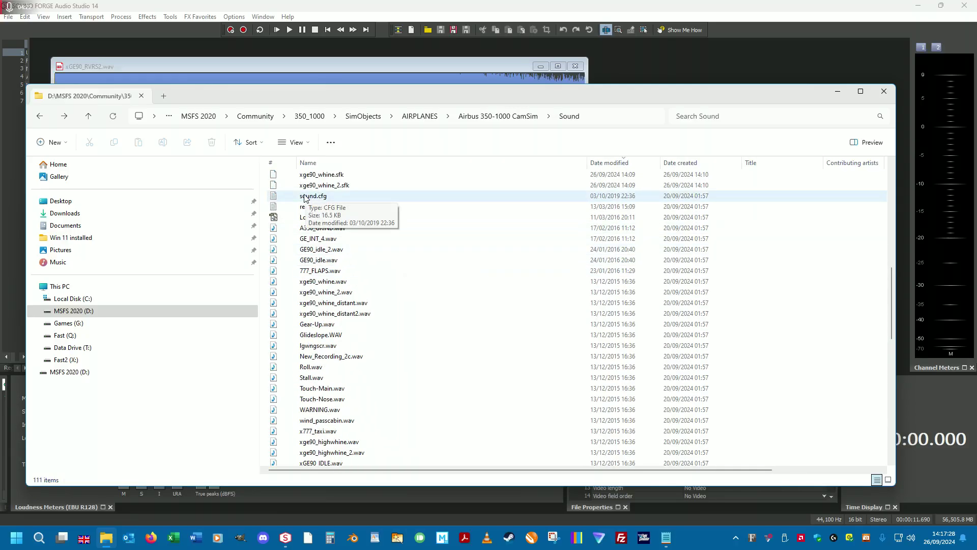
pyautogui.hotkey('alt', 'Right')
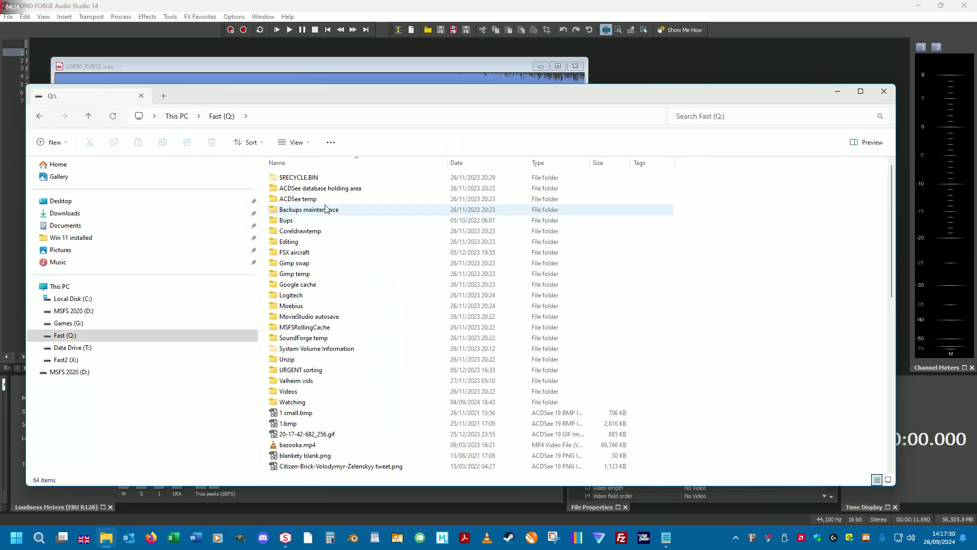
pyautogui.hotkey('alt', 'Left')
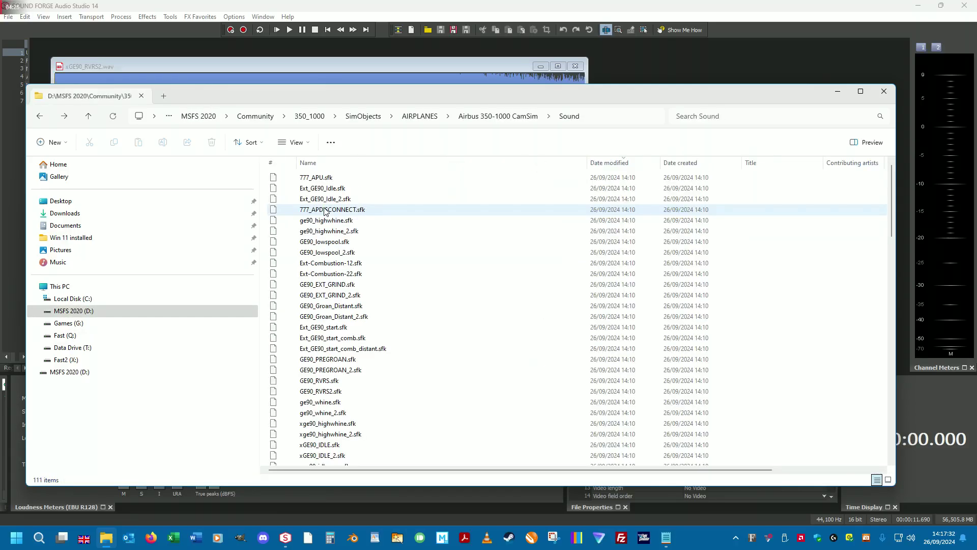
pyautogui.click(349, 239)
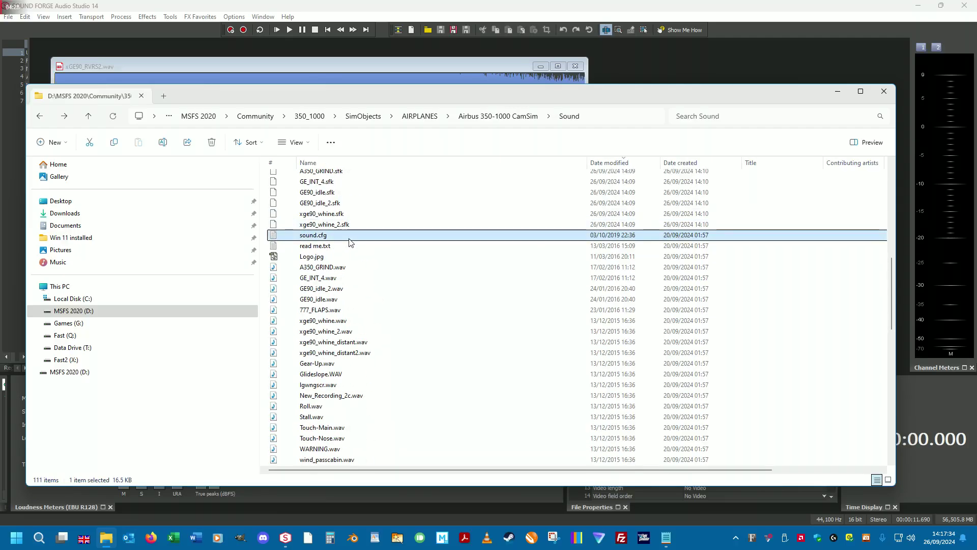
pyautogui.doubleClick(350, 241)
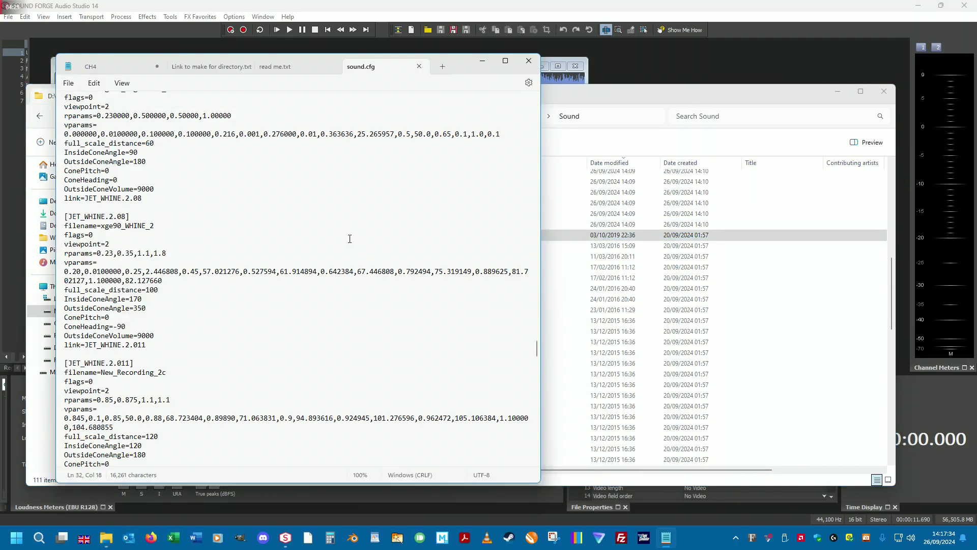
pyautogui.click(275, 66)
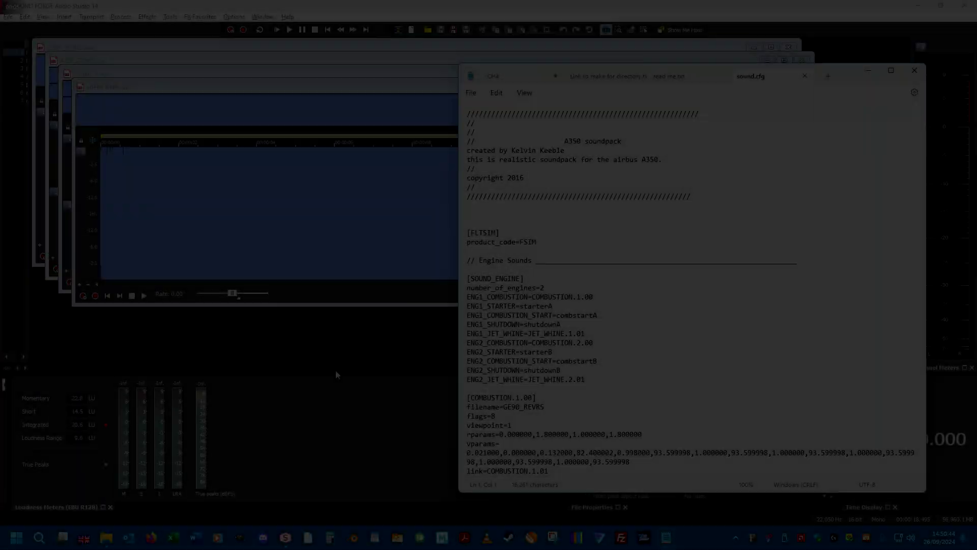
# Step: Return to Sound Forge, move the xGE90_RVRS.wav and GE_INT_4.wav windows apart, and bring A350_GRIND.wav forward
pyautogui.click(336, 372)
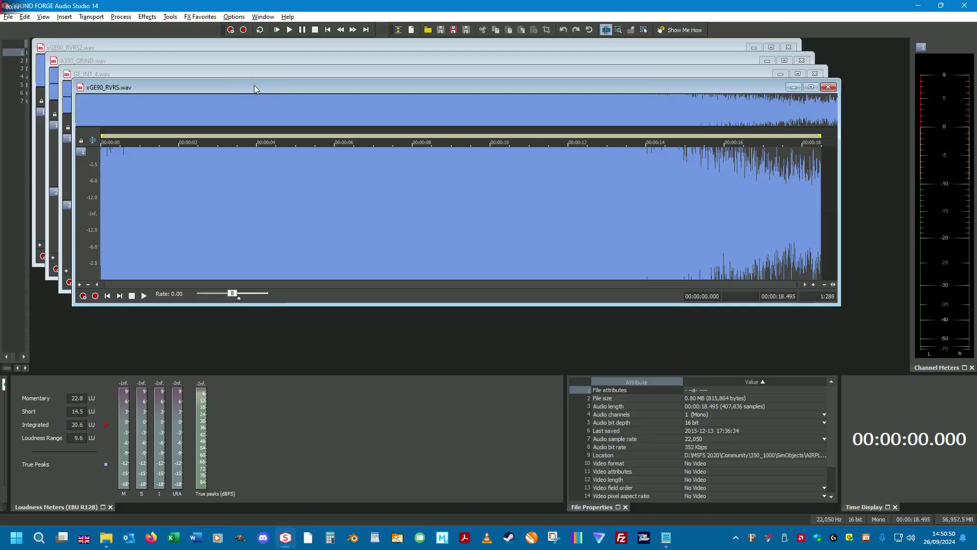
pyautogui.moveTo(255, 88); pyautogui.dragTo(288, 149)
pyautogui.moveTo(293, 74); pyautogui.dragTo(312, 111)
pyautogui.click(299, 62)
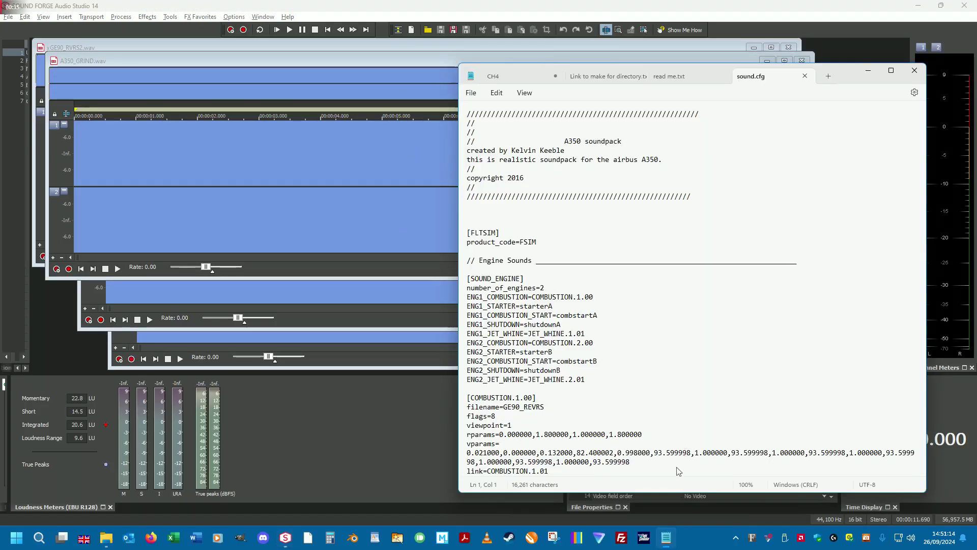
# Step: Switch to sound.cfg in Notepad and find the entry for A350_GRIND
pyautogui.click(666, 538)
pyautogui.click(498, 94)
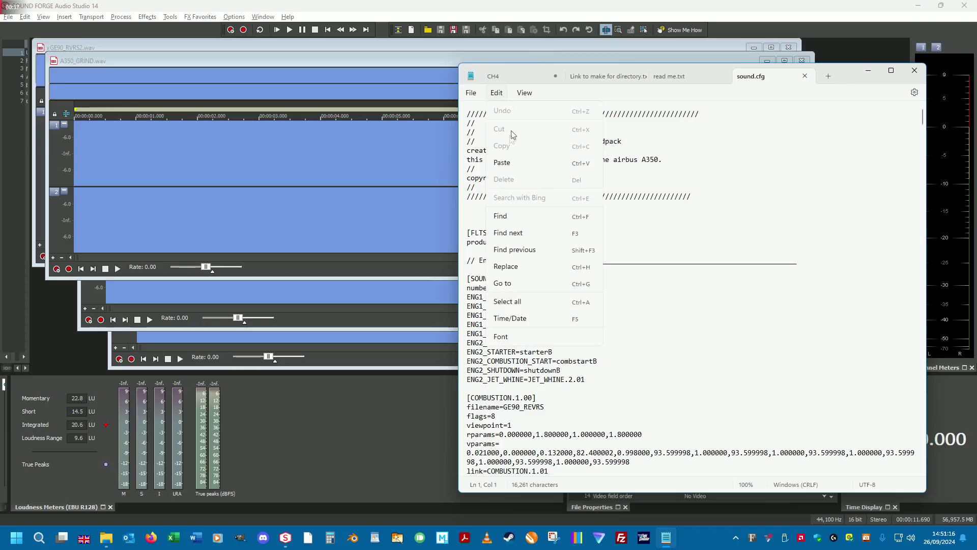
pyautogui.click(501, 216)
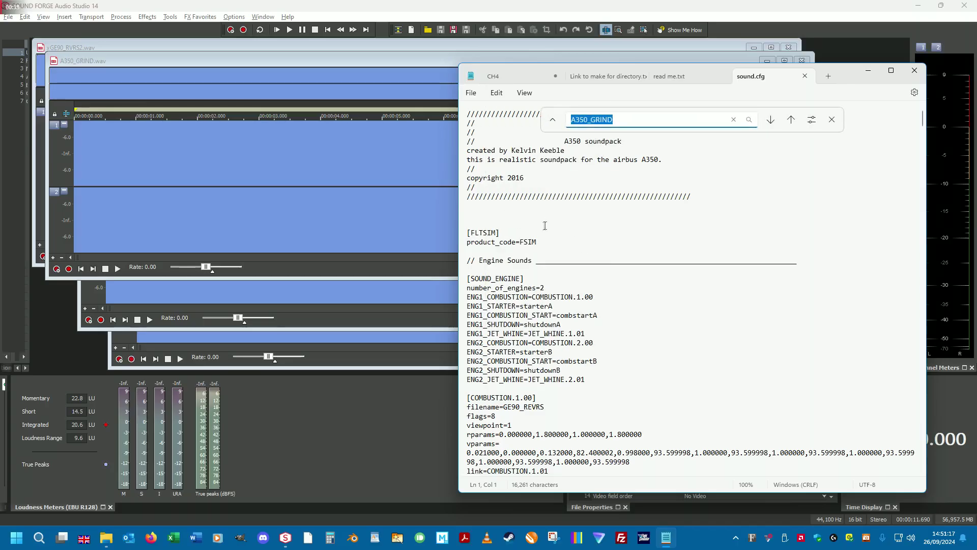
pyautogui.click(774, 121)
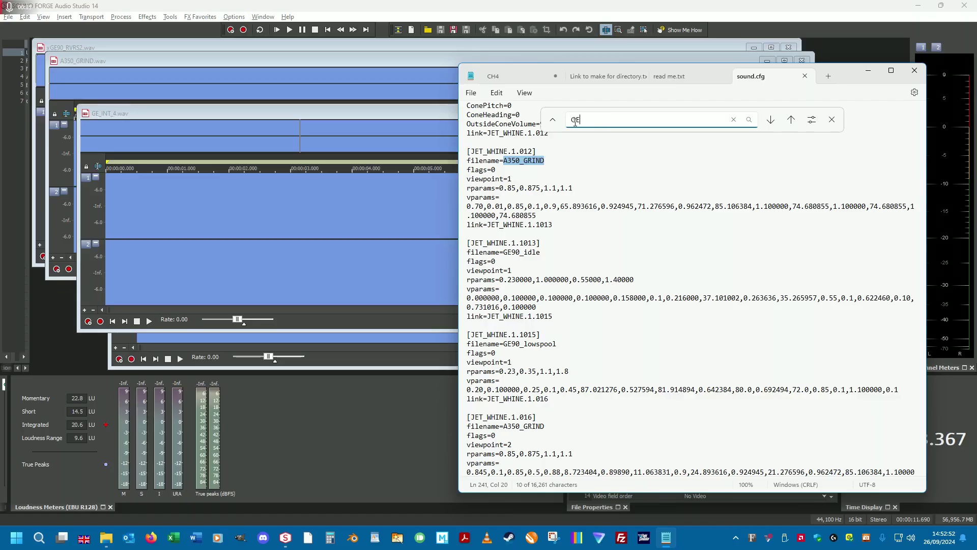
# Step: Search sound.cfg for the occurrences of GE_INT_4 and examine their engine sound entries
pyautogui.moveTo(582, 121); pyautogui.dragTo(552, 117)
pyautogui.rightClick(583, 121)
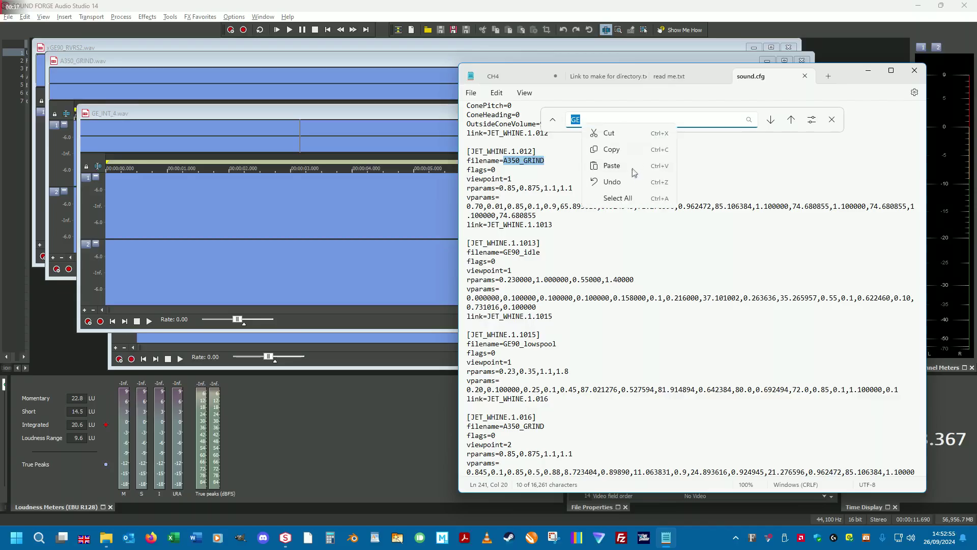
pyautogui.click(621, 168)
pyautogui.click(771, 120)
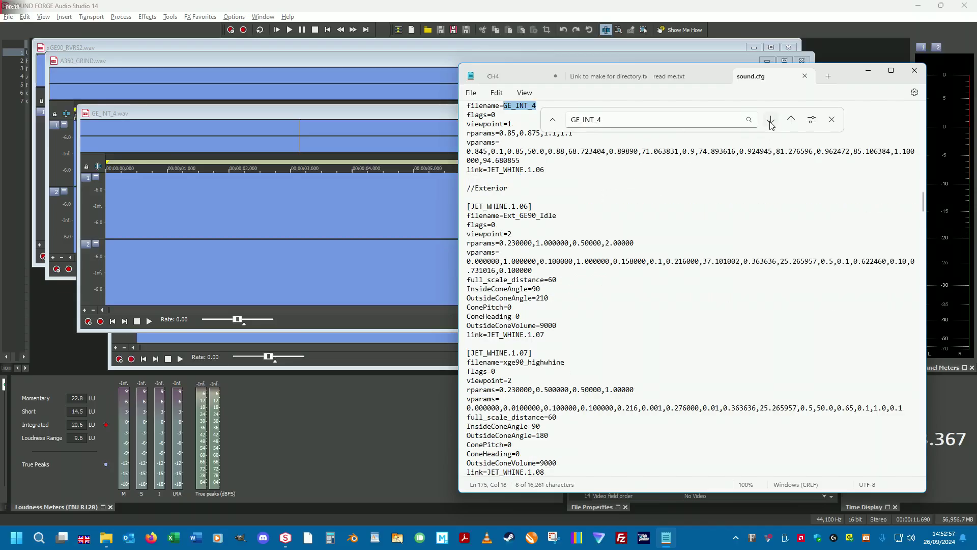
pyautogui.scroll(1, 719, 192)
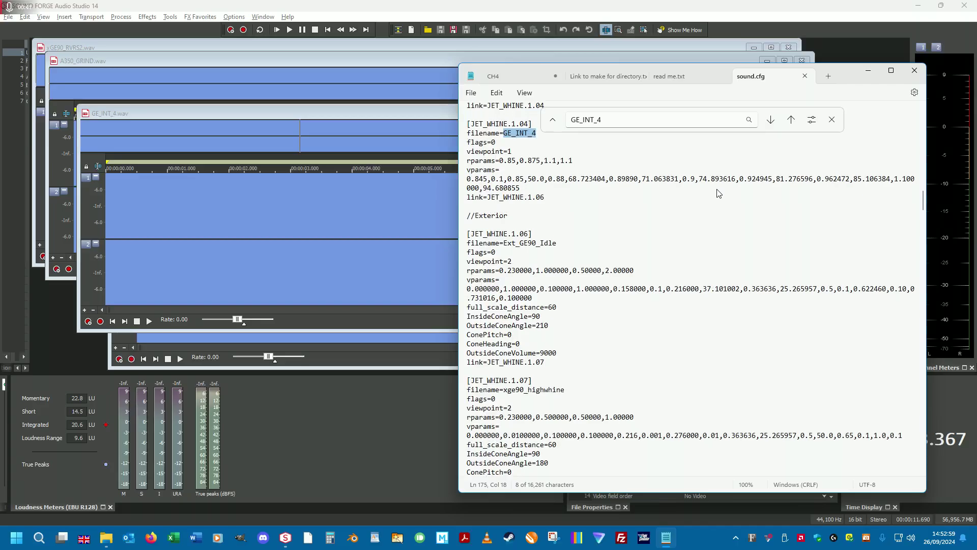
pyautogui.click(771, 120)
# Step: Switch to Sound Forge, bring xGE90_RVRS2.wav and xGE90_RVRS.wav forward, and cascade the open windows
pyautogui.click(373, 339)
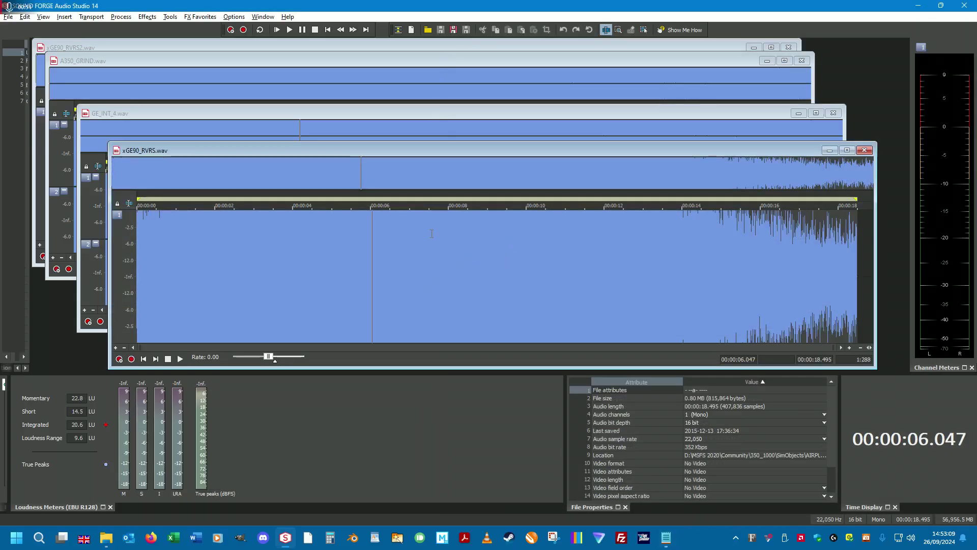
pyautogui.click(186, 47)
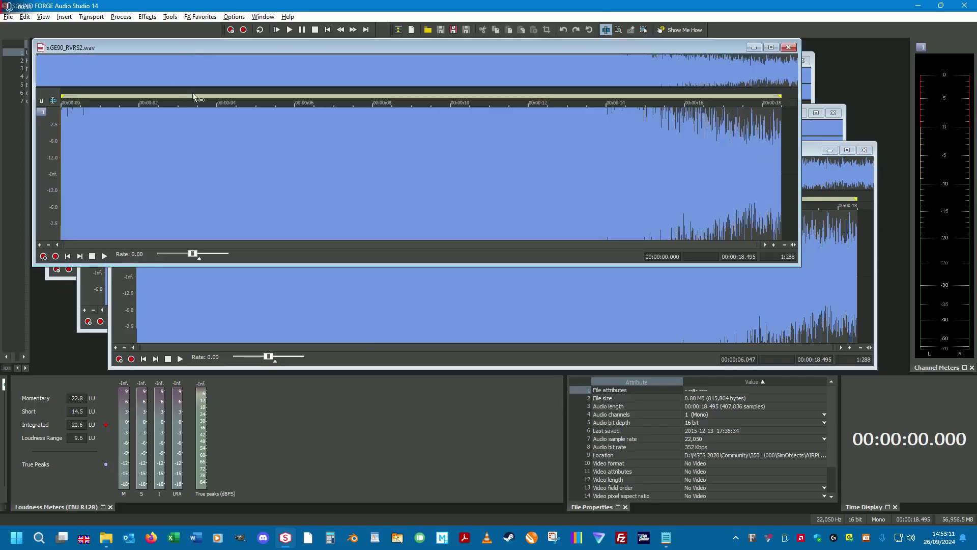
pyautogui.click(430, 302)
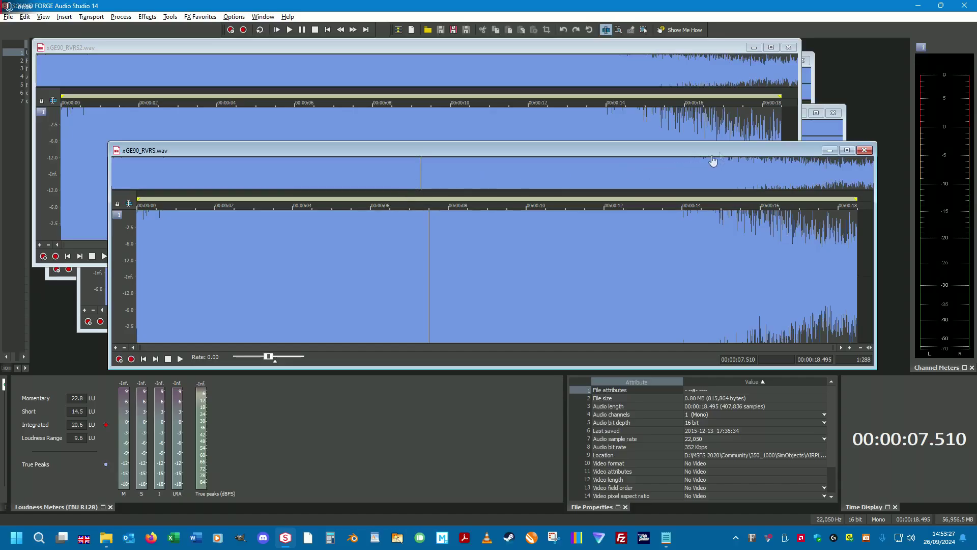
pyautogui.click(263, 17)
pyautogui.click(266, 43)
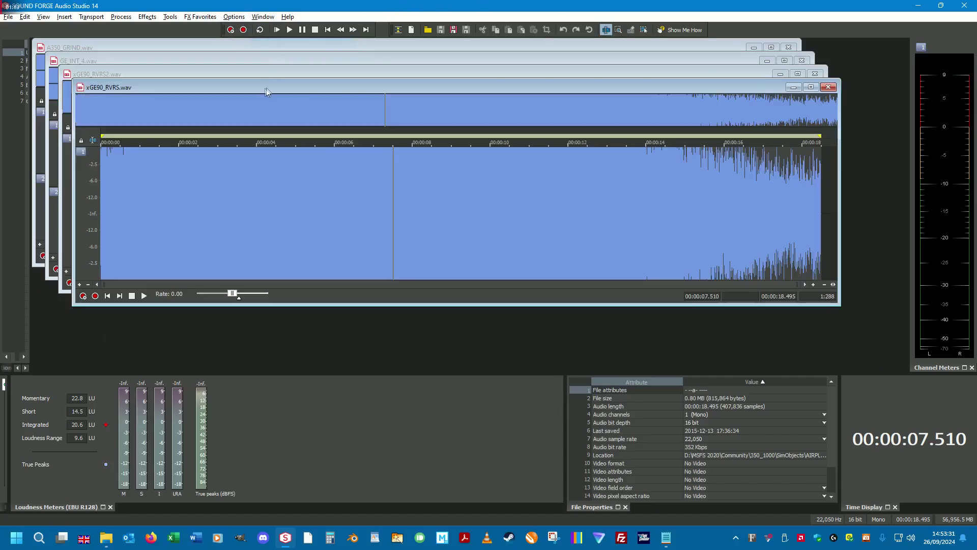
# Step: Open the Volume process for xGE90_RVRS.wav, set the gain to -30 dB, and preview the sound
pyautogui.click(120, 17)
pyautogui.click(133, 171)
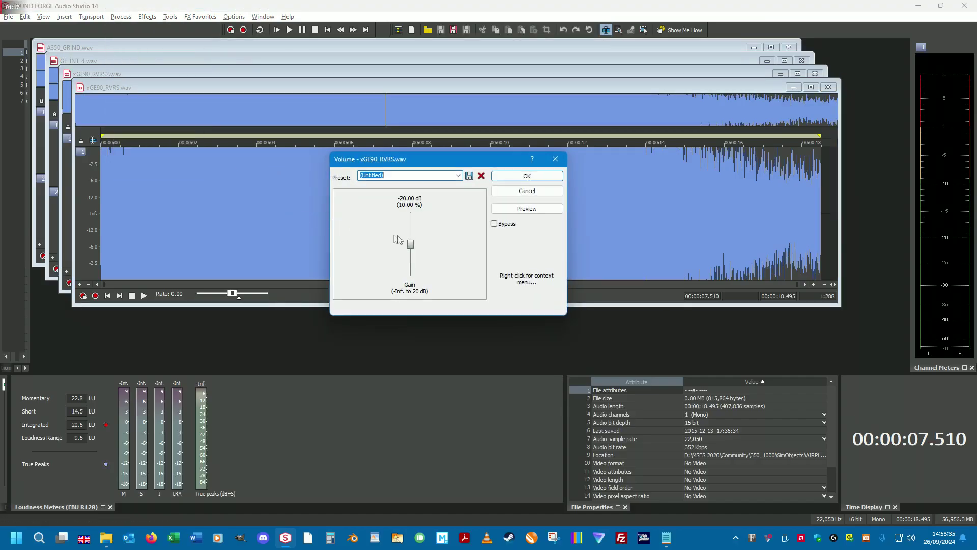
pyautogui.moveTo(410, 243); pyautogui.dragTo(411, 254)
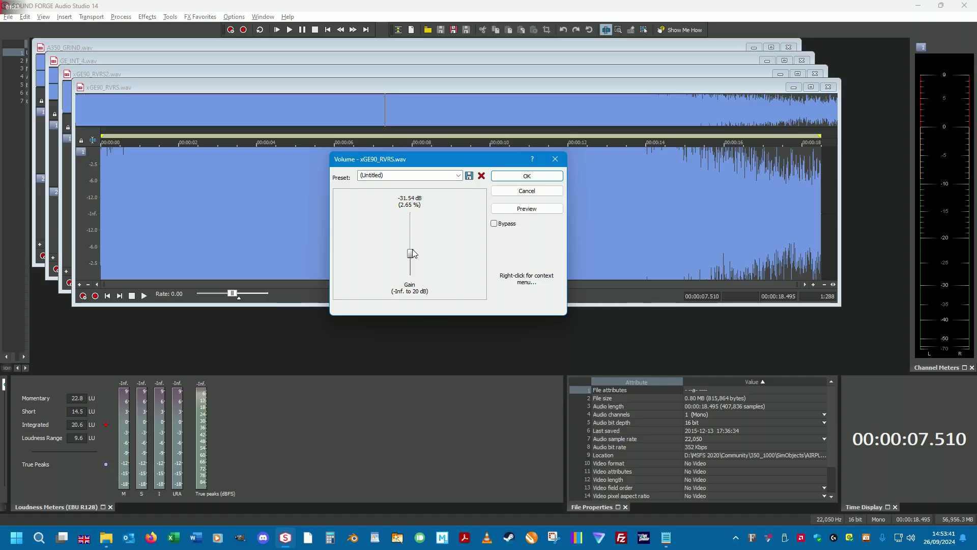
pyautogui.moveTo(411, 253); pyautogui.dragTo(412, 252)
pyautogui.moveTo(414, 247); pyautogui.dragTo(413, 247)
pyautogui.moveTo(413, 247); pyautogui.dragTo(415, 243)
pyautogui.moveTo(410, 253); pyautogui.dragTo(412, 256)
pyautogui.click(527, 208)
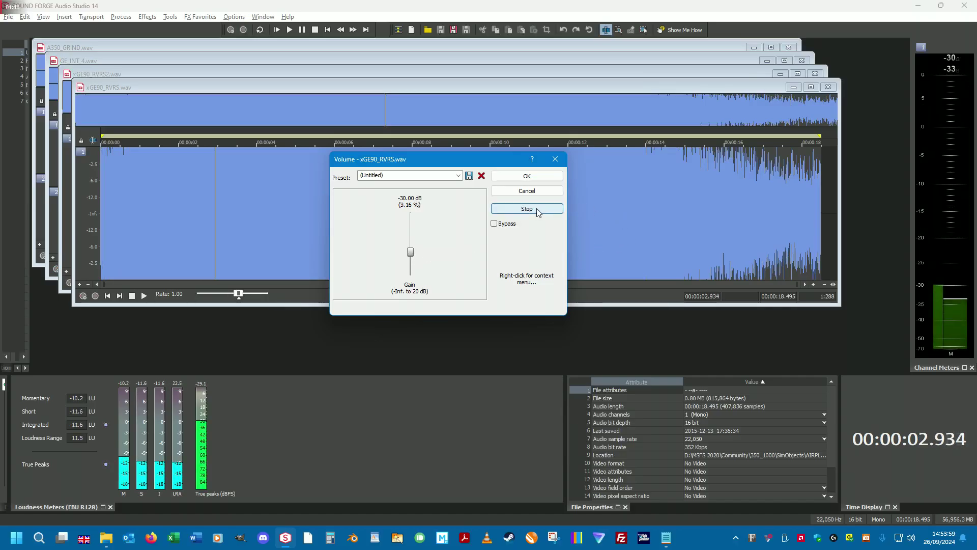
pyautogui.click(529, 210)
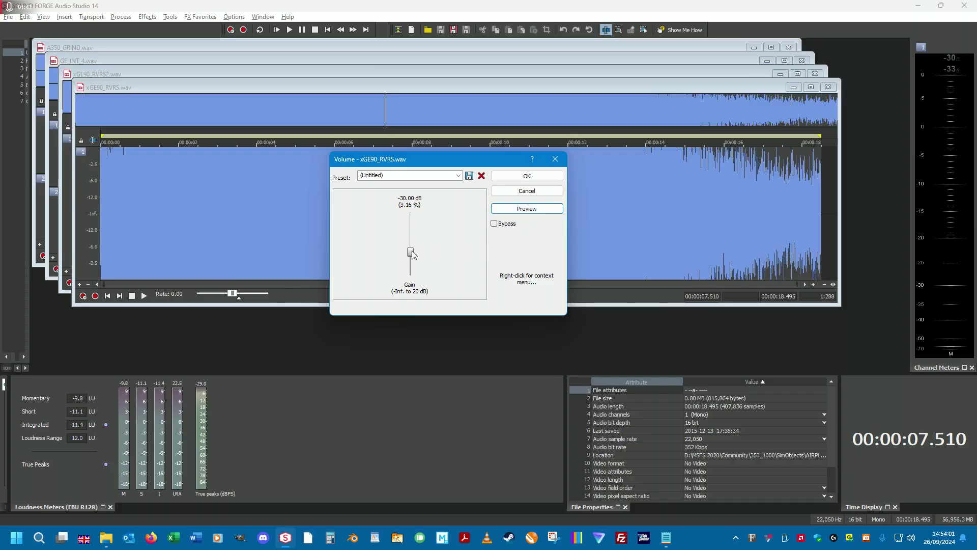
# Step: Set the gain to -20 dB, preview and apply it to xGE90_RVRS.wav, and close the file without saving
pyautogui.moveTo(411, 250); pyautogui.dragTo(410, 244)
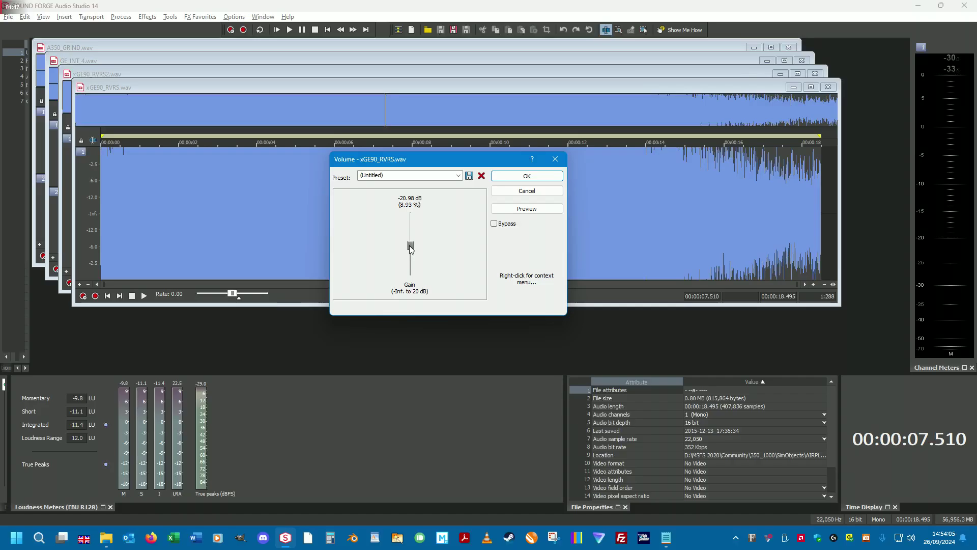
pyautogui.press('Up')
pyautogui.press('Up')
pyautogui.press('Up')
pyautogui.press('Up')
pyautogui.press('Up')
pyautogui.press('Up')
pyautogui.press('Up')
pyautogui.press('Up')
pyautogui.press('Up')
pyautogui.press('Up')
pyautogui.press('Up')
pyautogui.press('Up')
pyautogui.press('Up')
pyautogui.press('Up')
pyautogui.moveTo(410, 246); pyautogui.dragTo(411, 246)
pyautogui.click(527, 210)
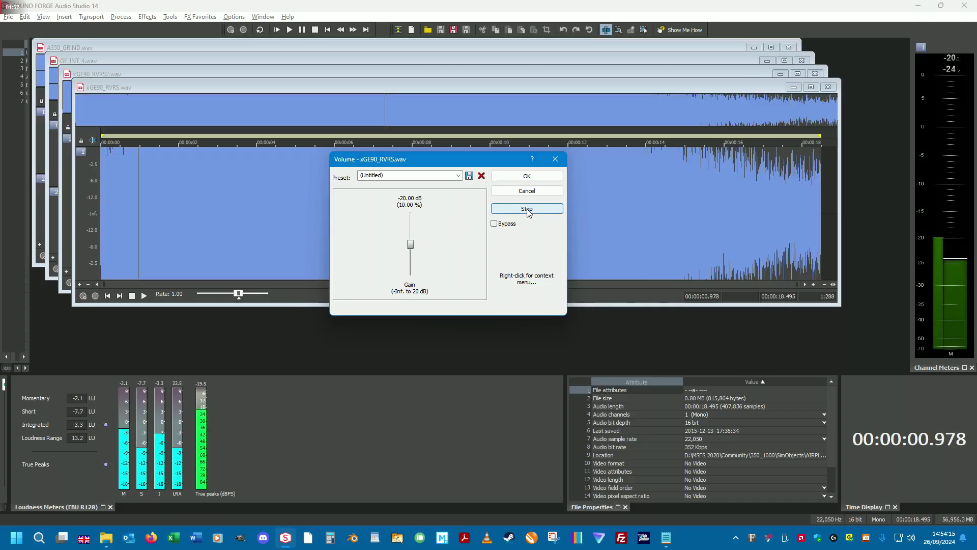
pyautogui.click(537, 178)
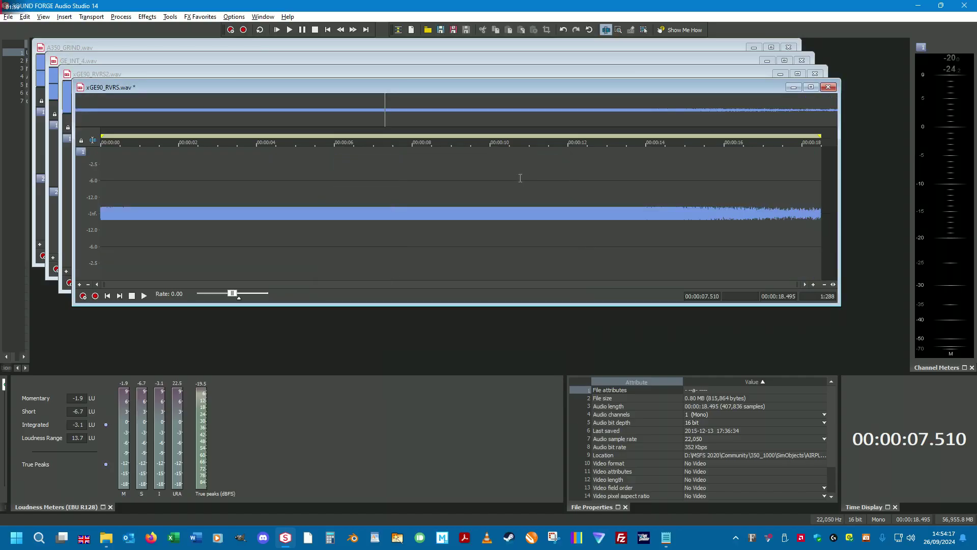
pyautogui.click(830, 91)
pyautogui.click(511, 211)
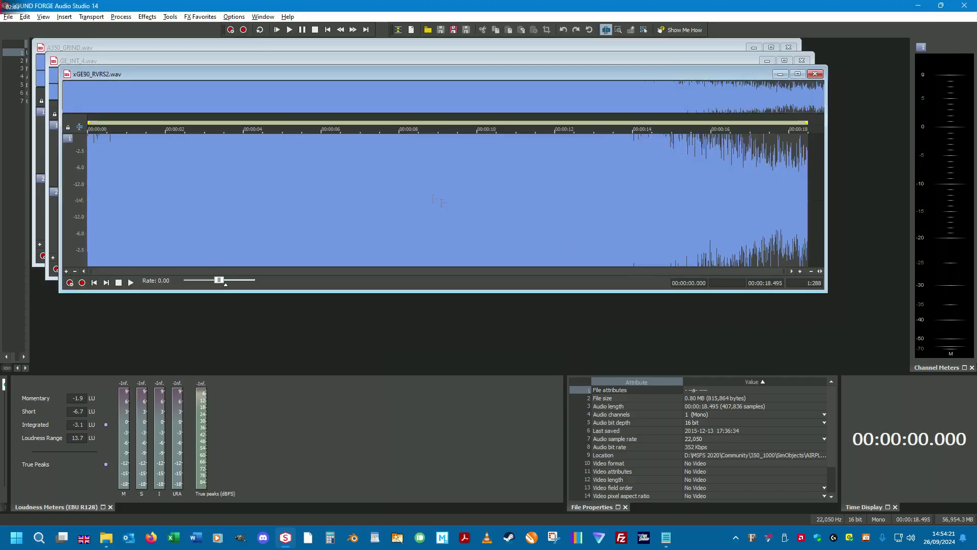
# Step: Apply a -20 dB Volume gain to xGE90_RVRS2.wav and close the file, saving the changes
pyautogui.click(118, 17)
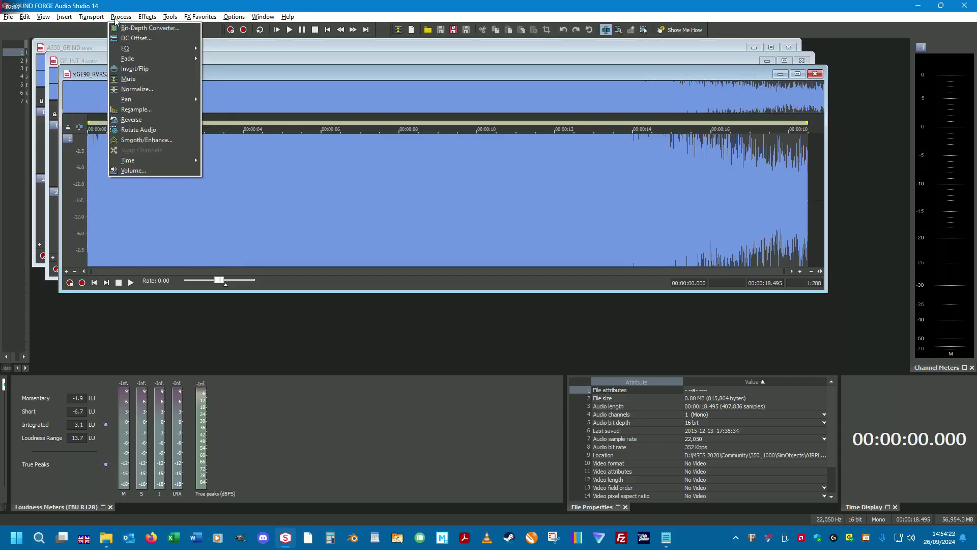
pyautogui.click(134, 171)
pyautogui.click(524, 181)
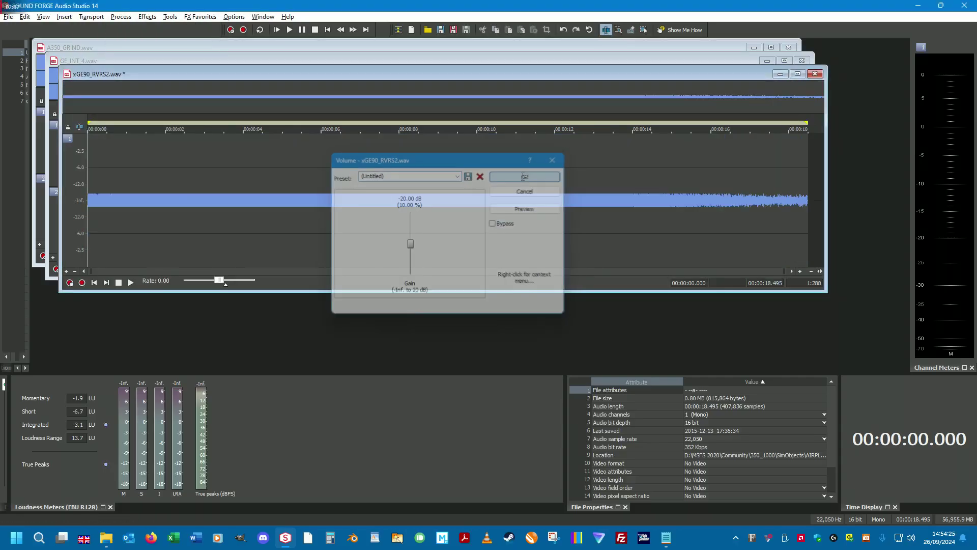
pyautogui.click(815, 74)
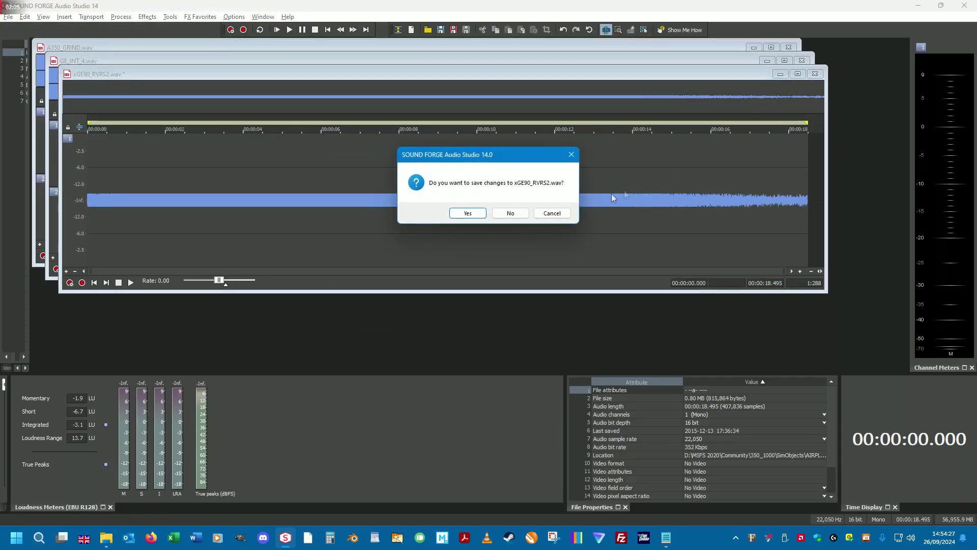
pyautogui.click(464, 213)
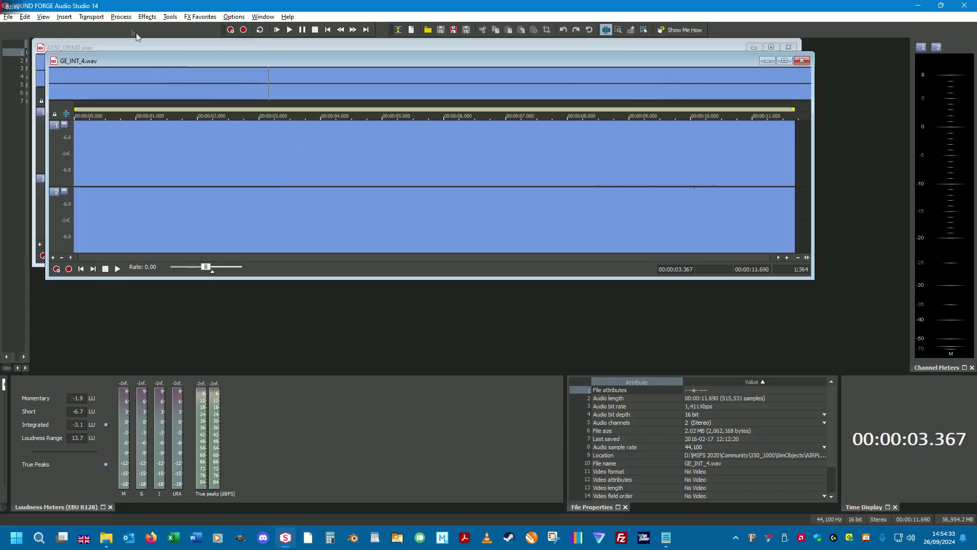
# Step: Preview and apply a -30 dB Volume gain to GE_INT_4.wav, and close the file, saving the changes
pyautogui.click(120, 17)
pyautogui.click(129, 171)
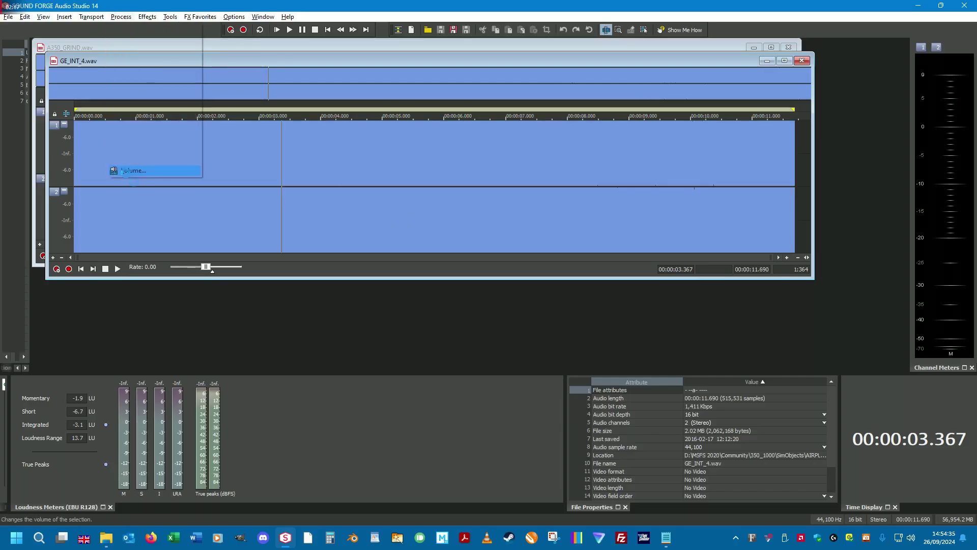
pyautogui.moveTo(411, 243); pyautogui.dragTo(411, 252)
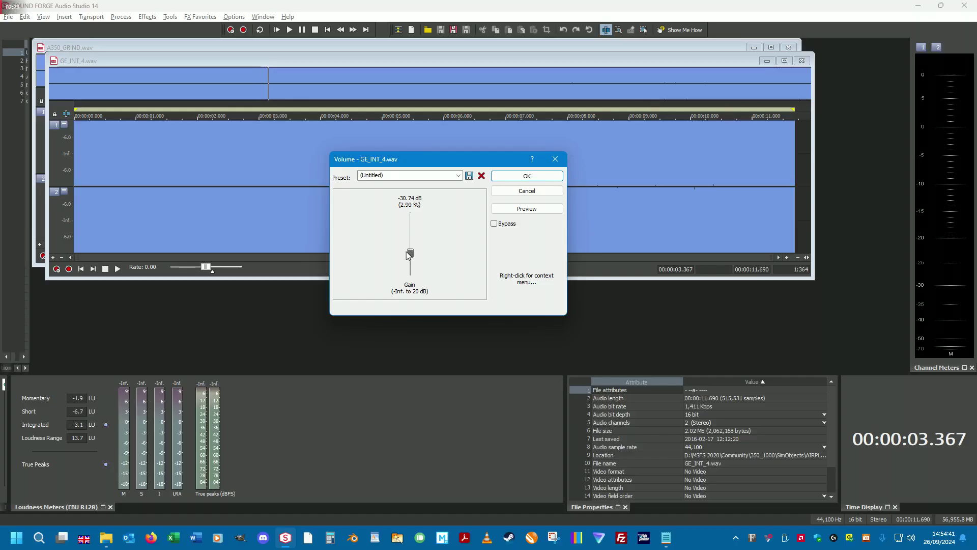
pyautogui.moveTo(407, 252); pyautogui.dragTo(415, 255)
pyautogui.click(546, 211)
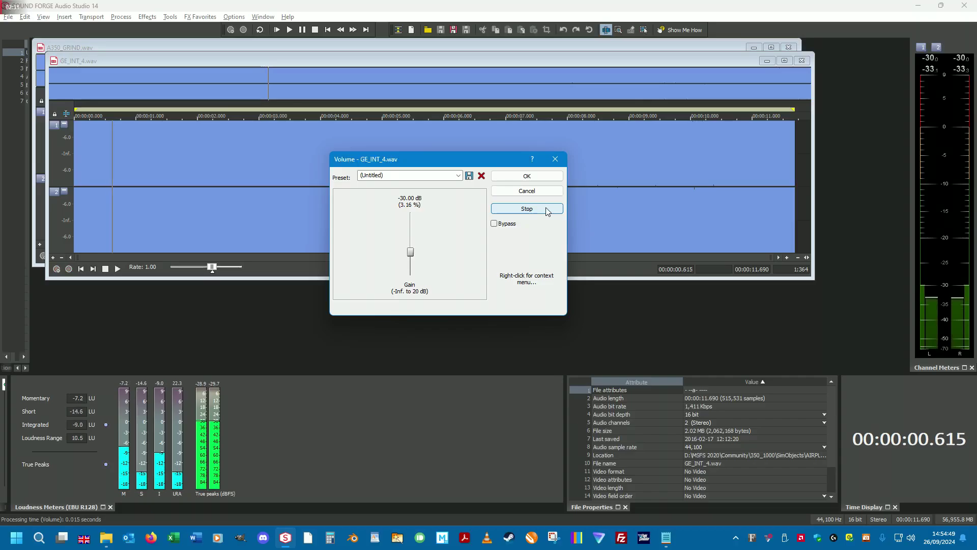
pyautogui.click(546, 211)
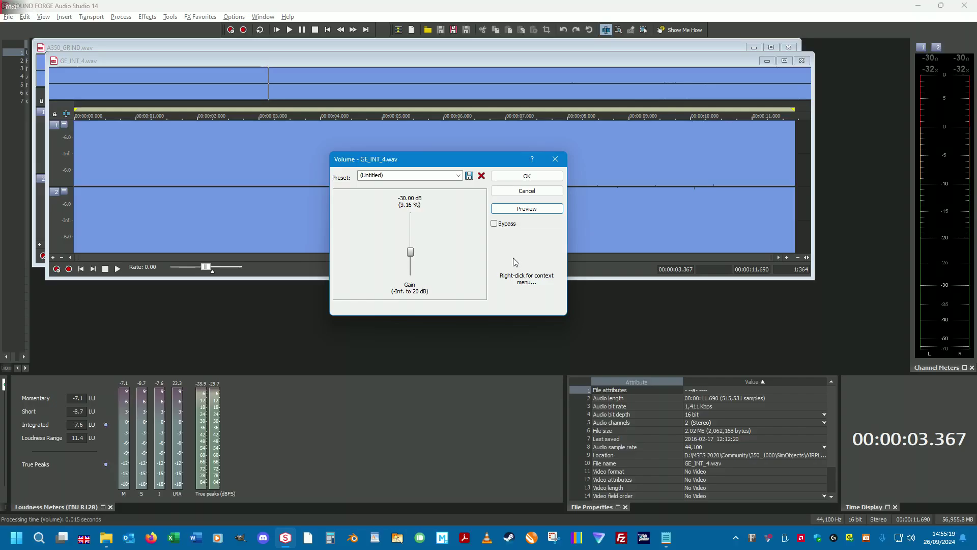
pyautogui.click(528, 176)
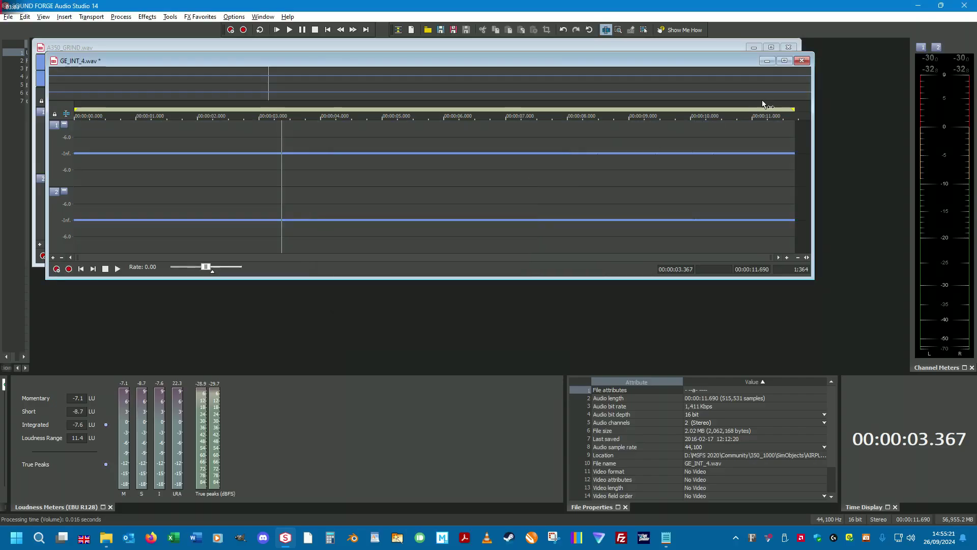
pyautogui.click(803, 60)
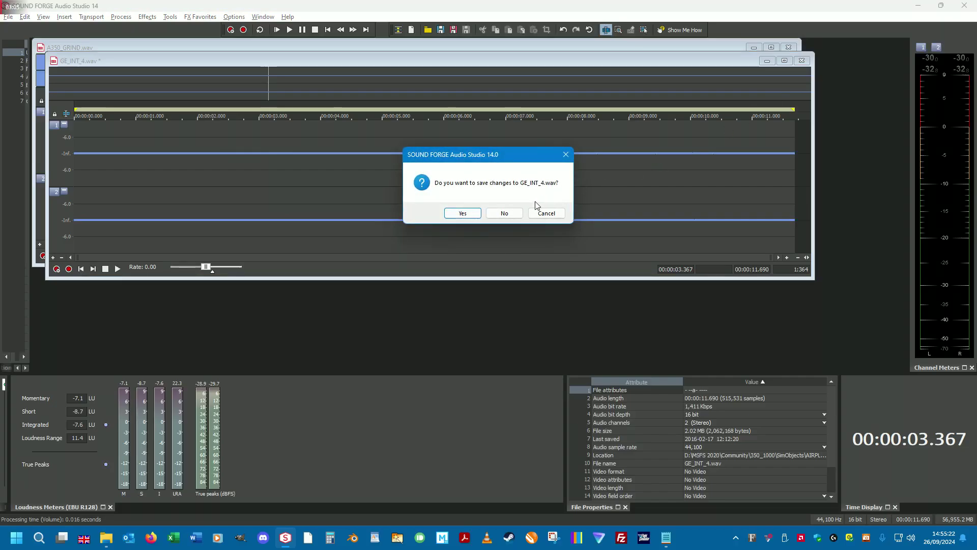
pyautogui.click(461, 213)
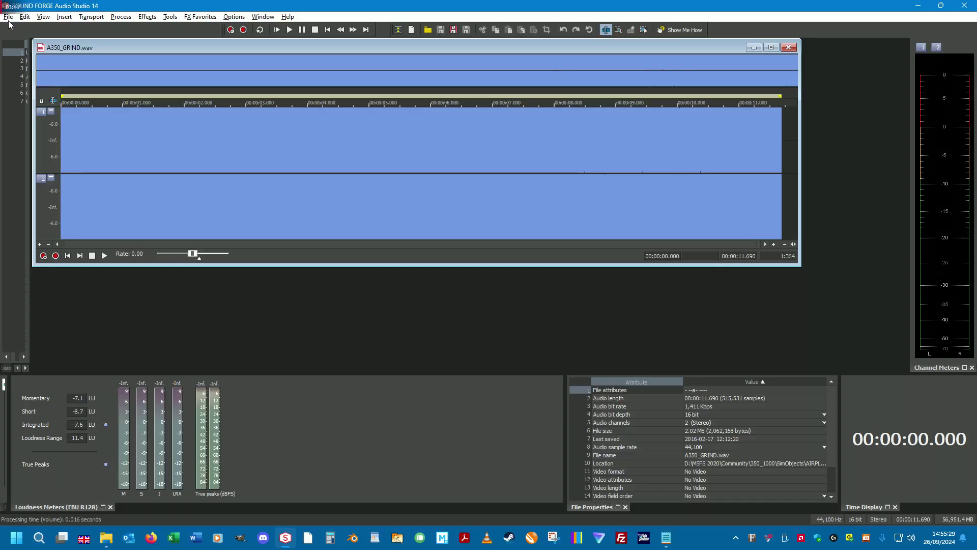
# Step: Apply a -30 dB Volume gain to A350_GRIND.wav and close the file without saving
pyautogui.click(118, 17)
pyautogui.click(122, 170)
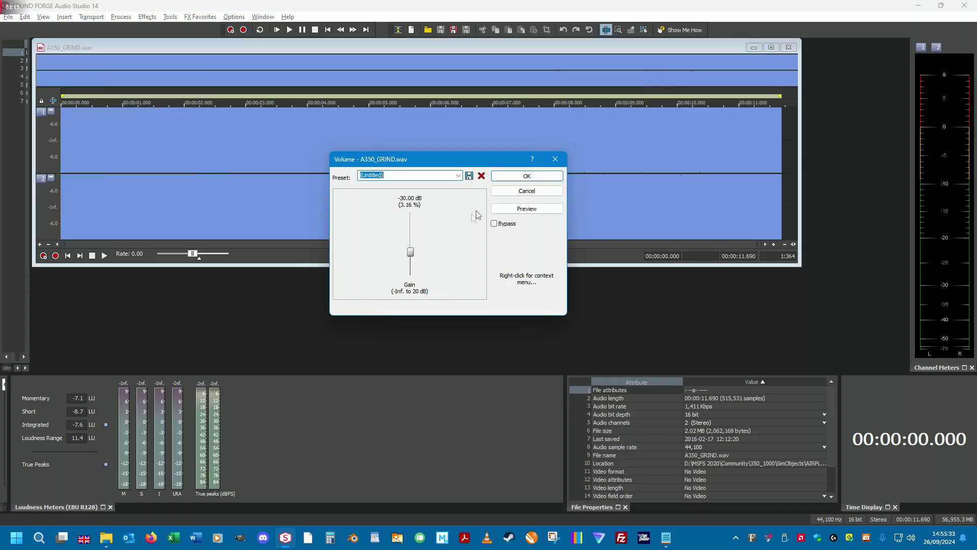
pyautogui.click(515, 178)
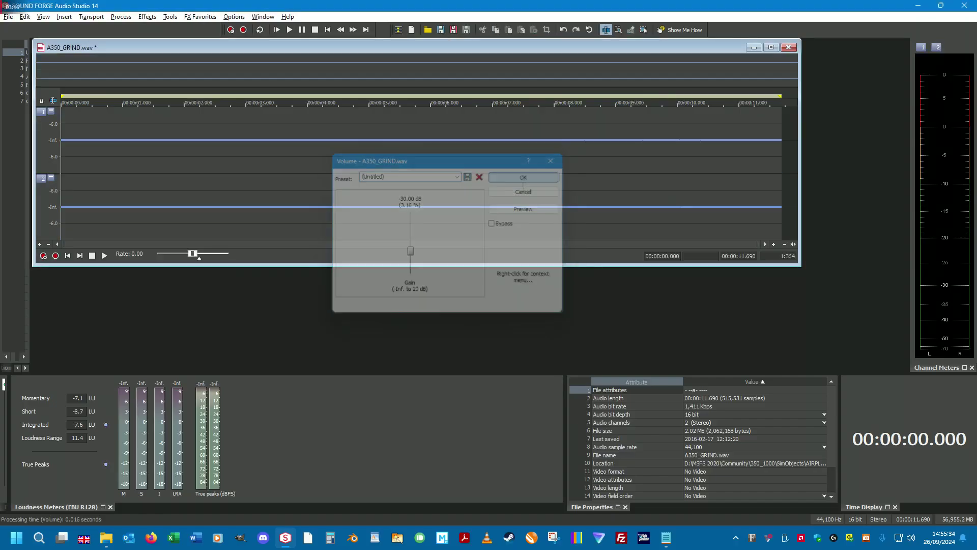
pyautogui.click(788, 49)
pyautogui.click(507, 212)
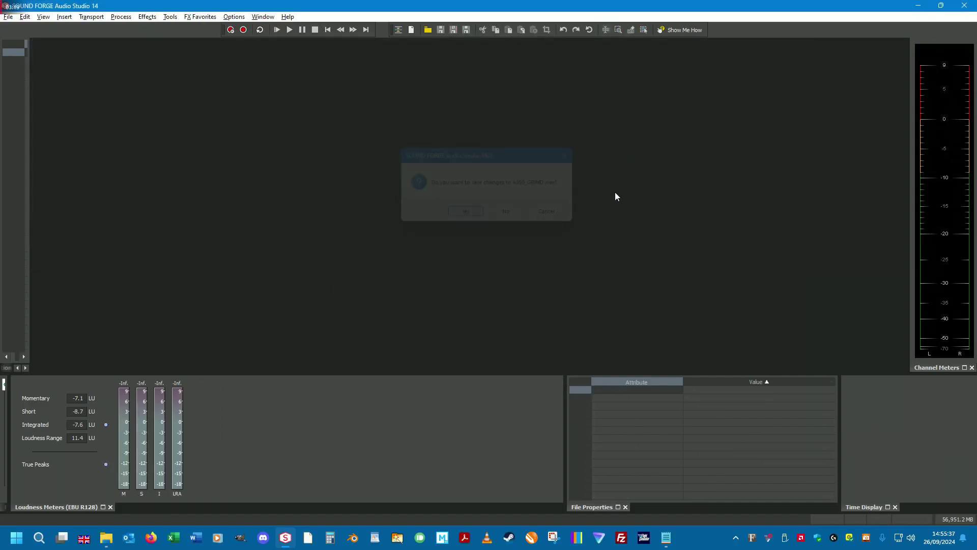
# Step: Exit Sound Forge and close the sound.cfg and read me.txt files in Notepad
pyautogui.click(965, 6)
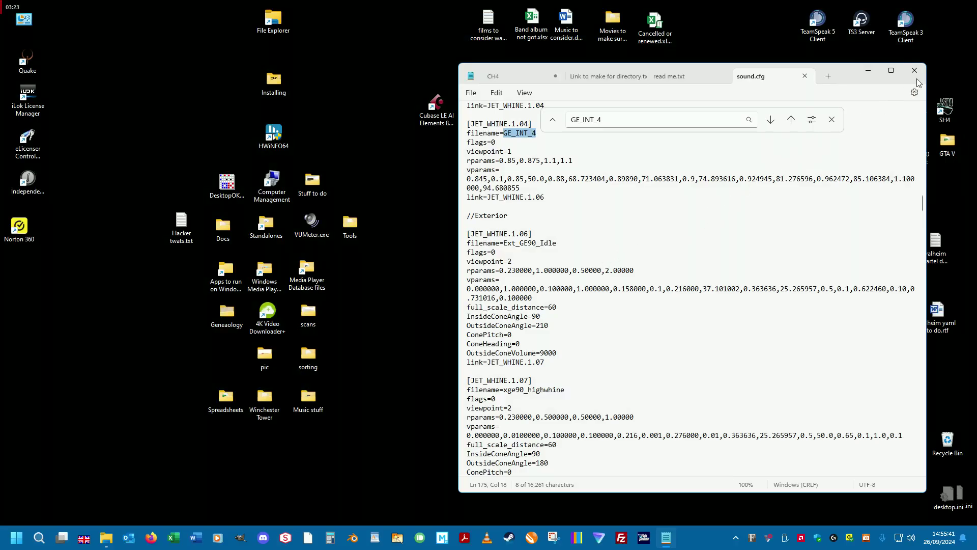
pyautogui.click(805, 76)
pyautogui.click(724, 77)
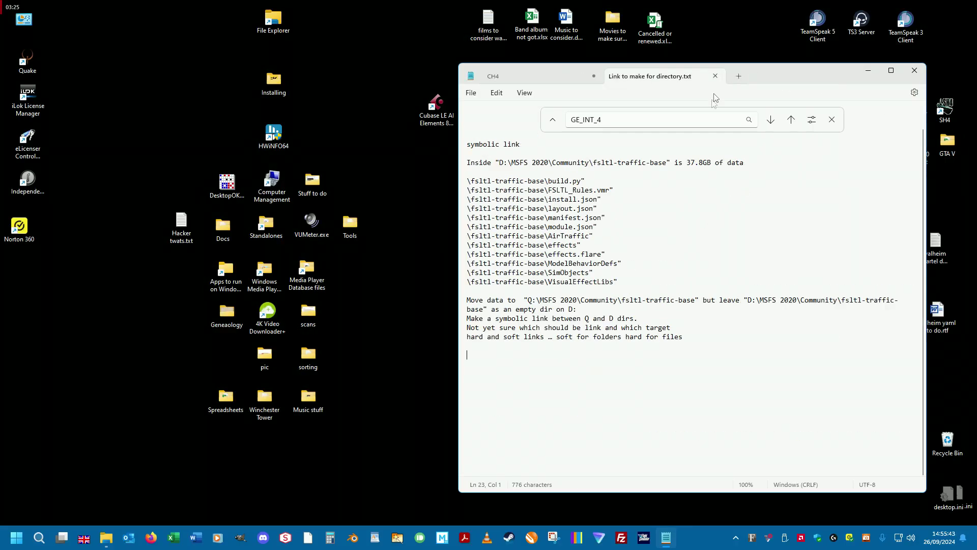